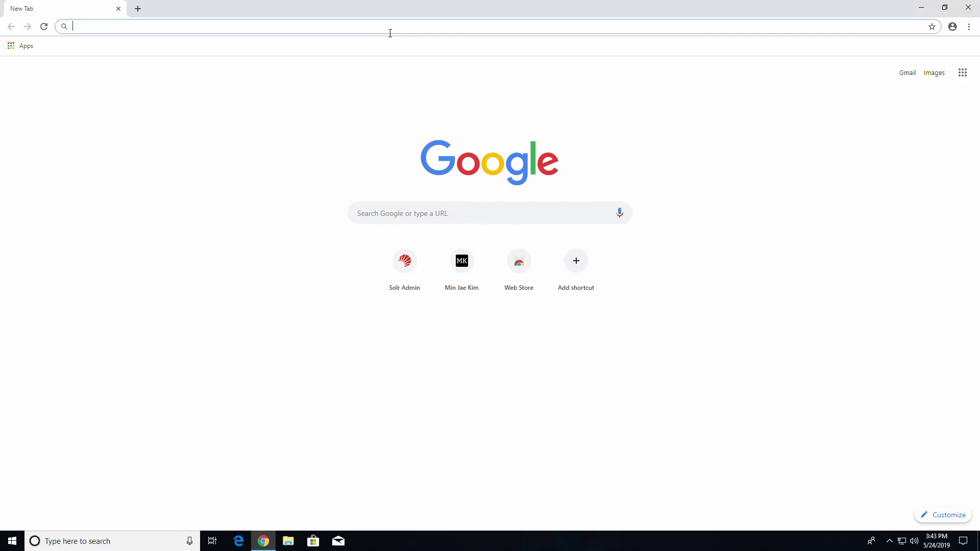
text(https://sitecore9.sc/sitecor)
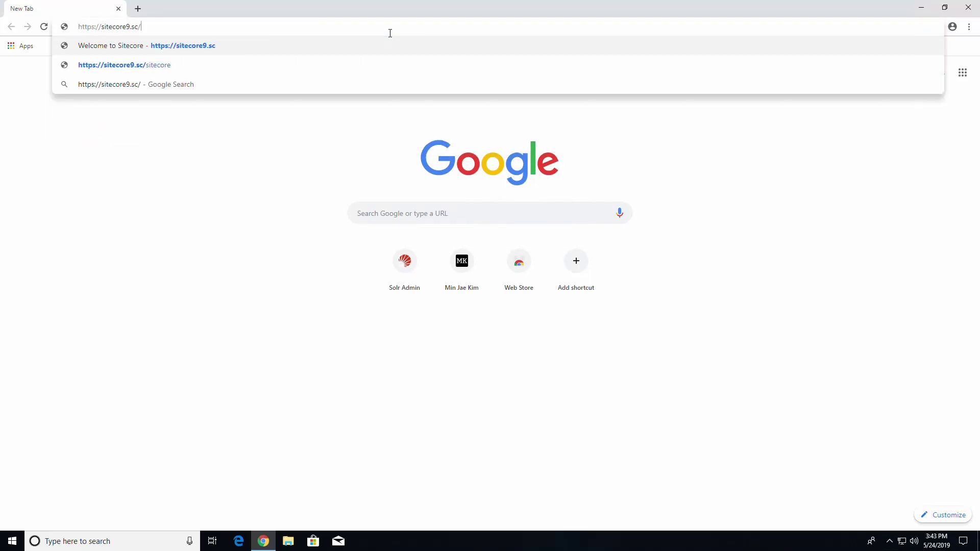
text(e)
key(Return)
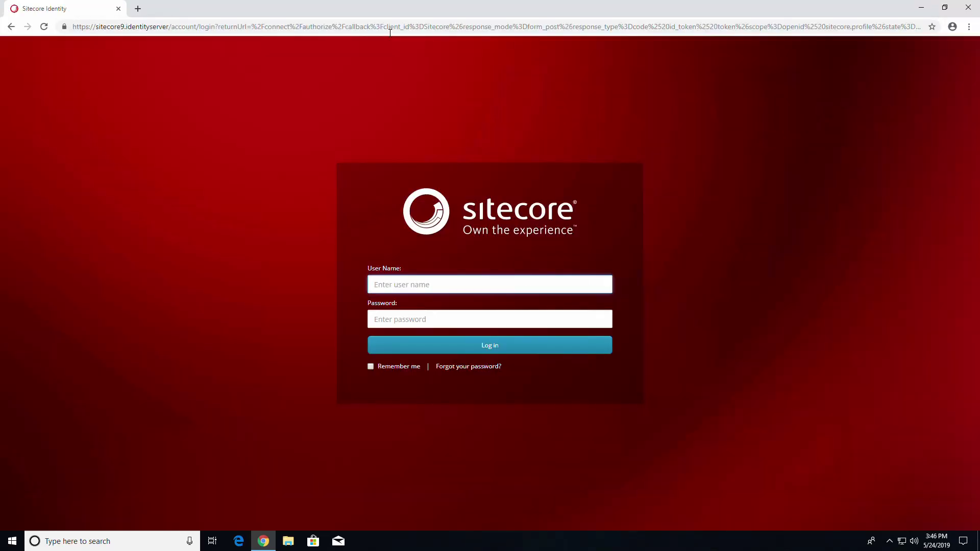
text(admin)
key(Tab)
text(b)
key(Return)
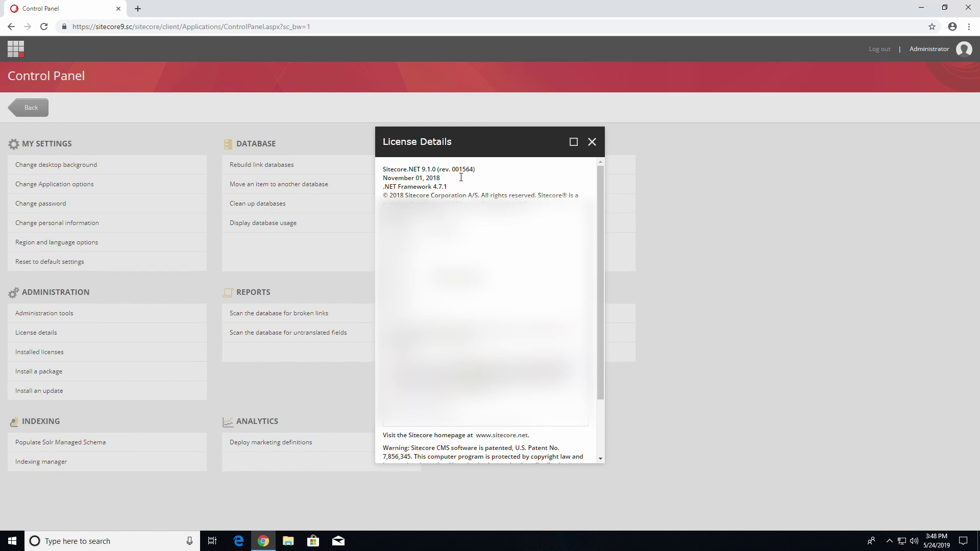
Highlight the Sitecore.NET 9.1.0 (rev. 001564) version line in License Details, then deselect it
drag(480, 173, 354, 171)
click(499, 174)
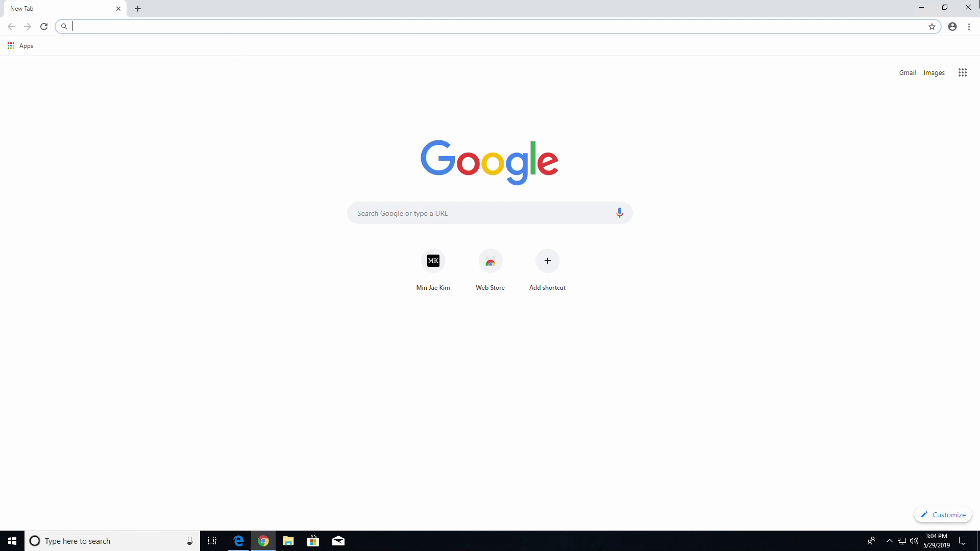
Relaunch Chrome, load the kimmj.com SXA 1.8 installation guide and follow its SXA 1.8 download link
click(921, 7)
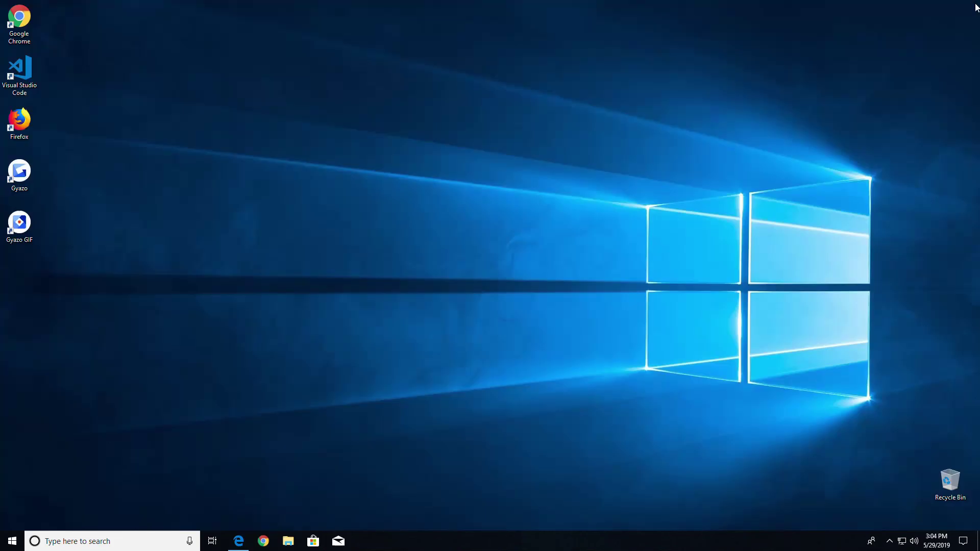
click(262, 544)
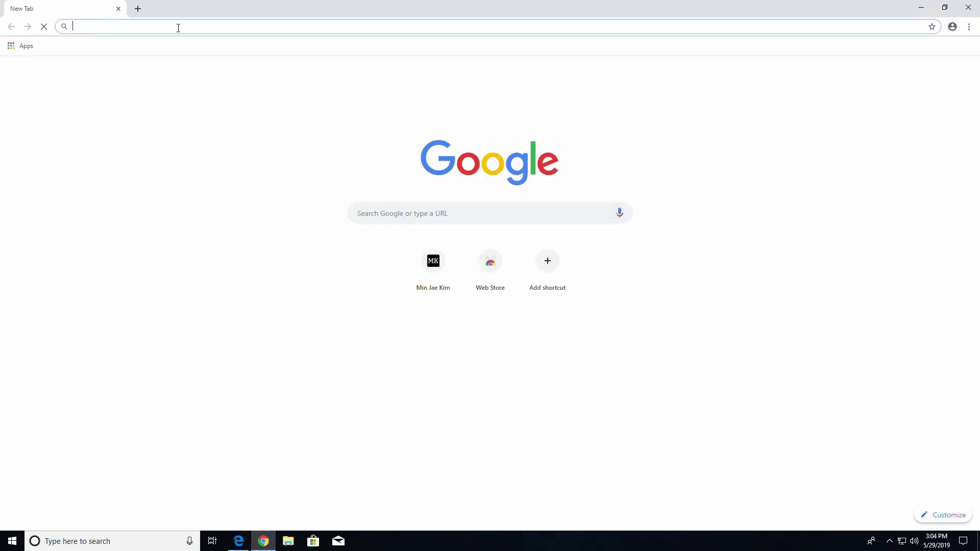
text(https://www.kimmj.com/blog/sxa18-installation)
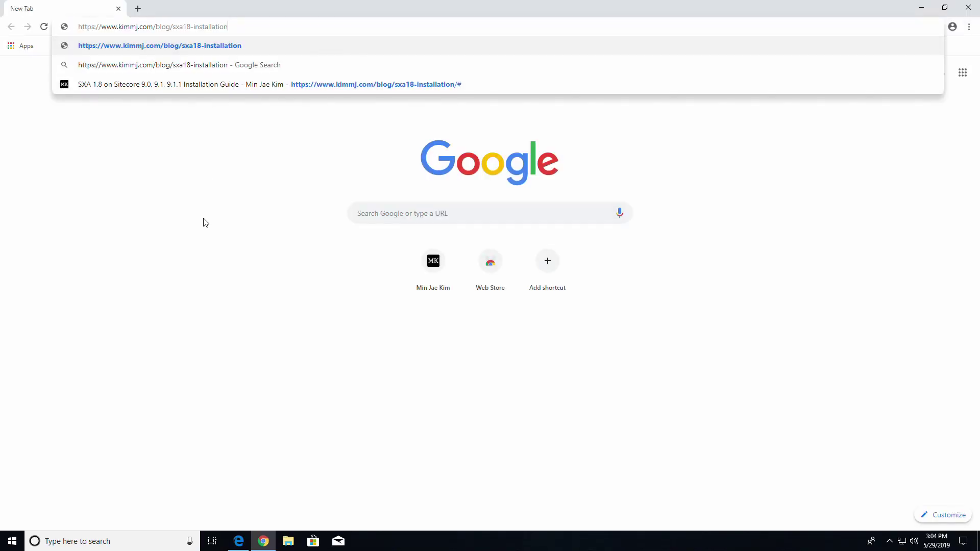
key(Return)
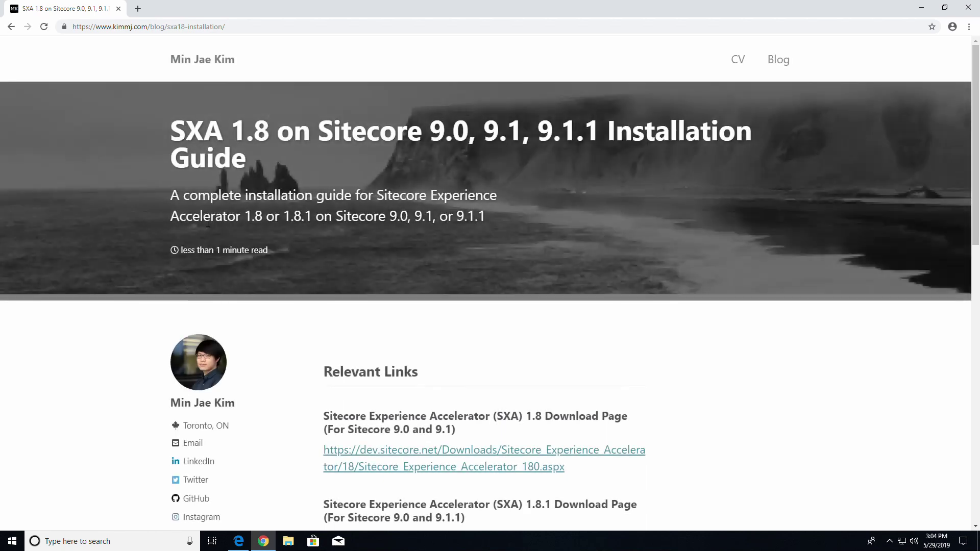
scroll(545, 361, down, 4)
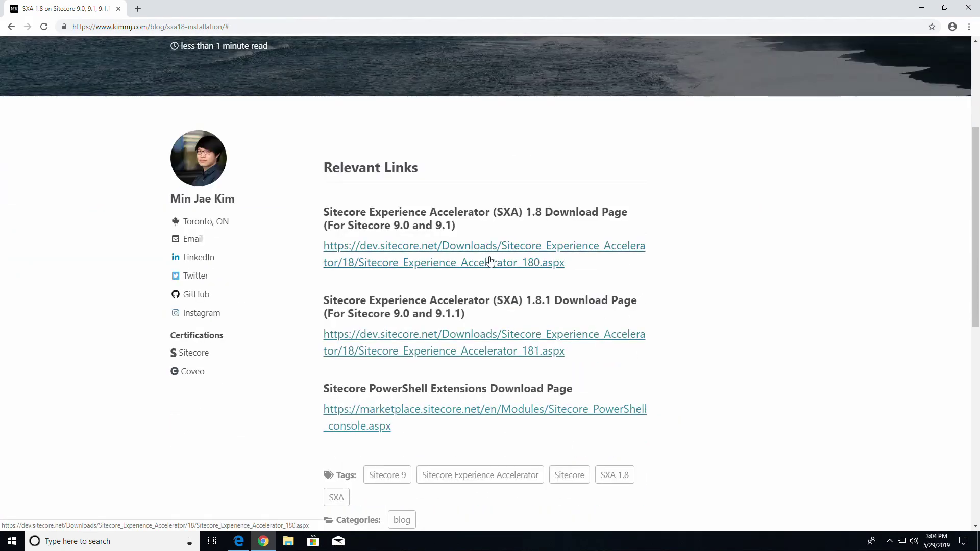
click(490, 261)
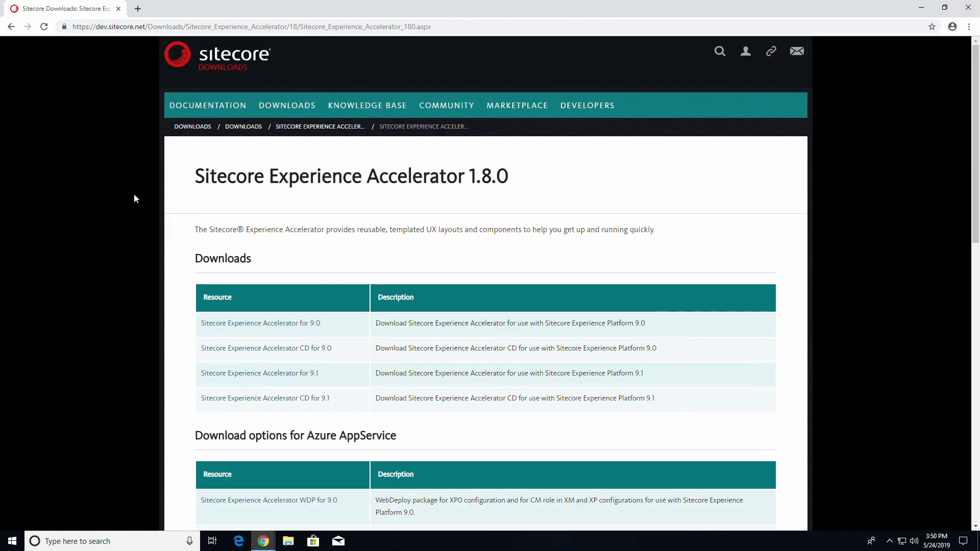
Sign in as admin and accept the download license for Sitecore Experience Accelerator for 9.1
click(251, 377)
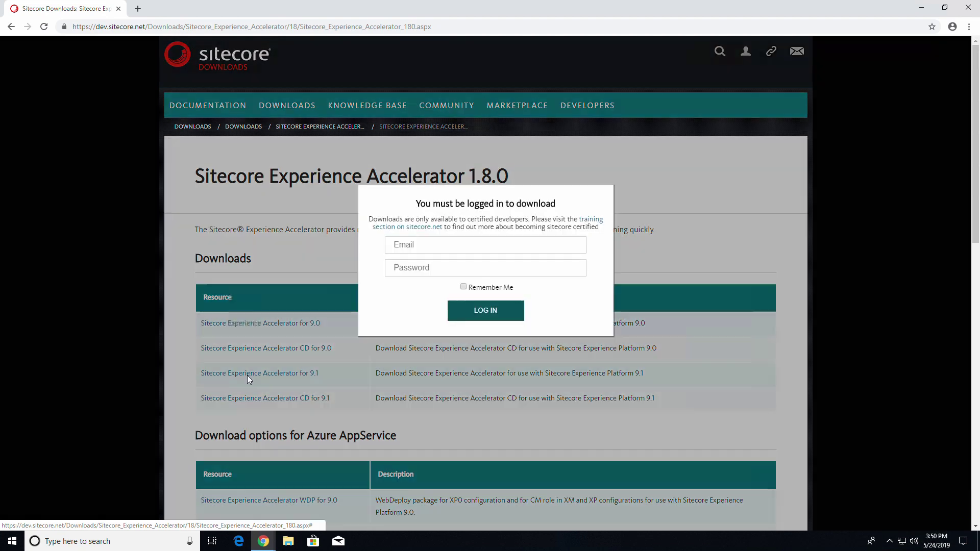
text(adm)
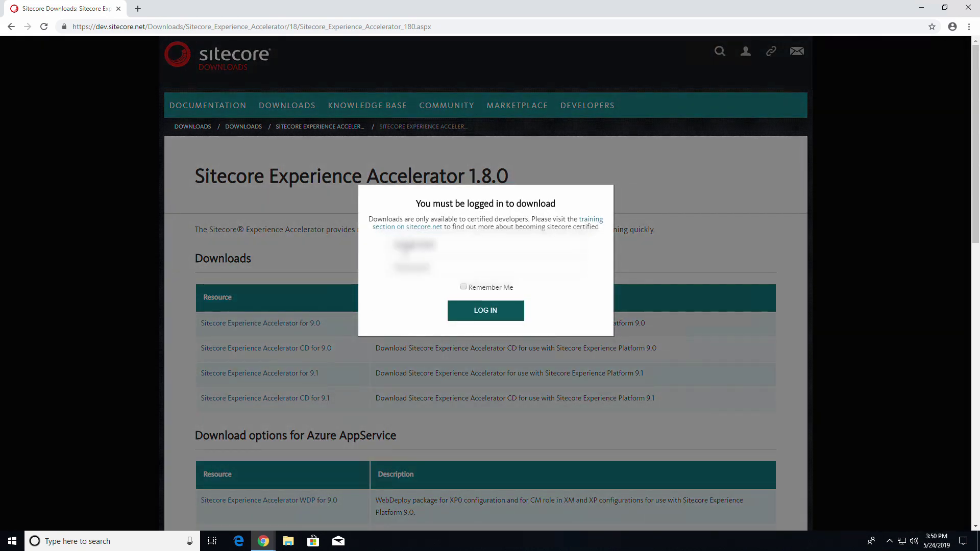
text(in)
click(458, 311)
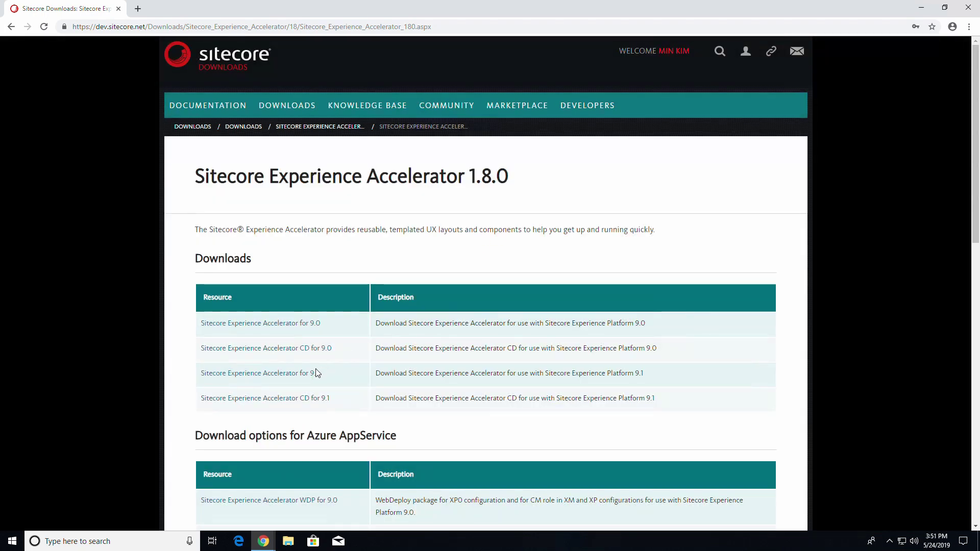
click(316, 375)
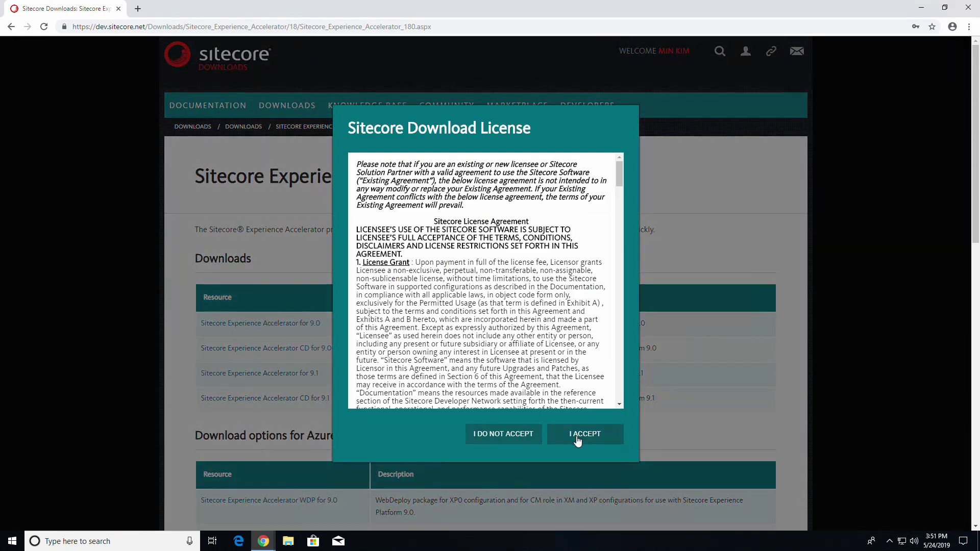
click(576, 439)
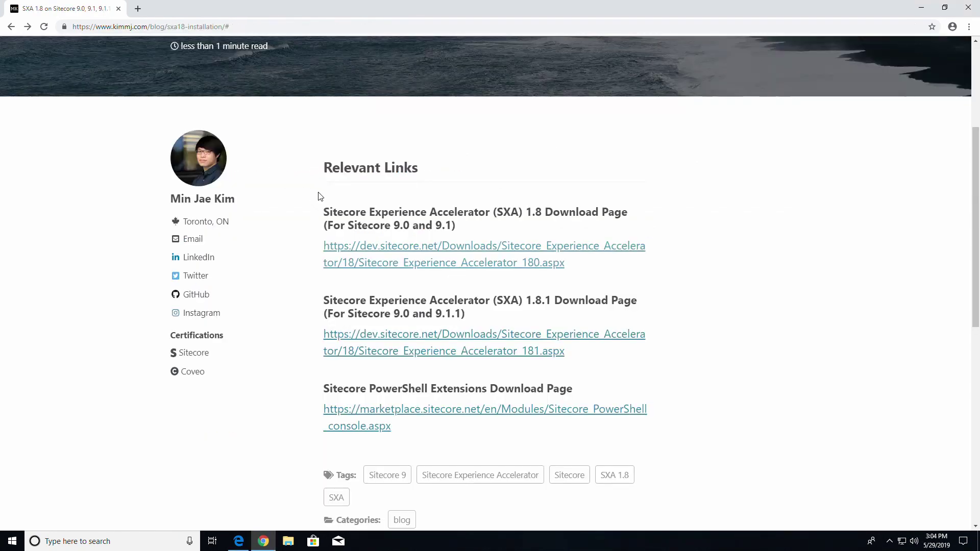
Download the full Sitecore PowerShell Extensions 5.0 package from Marketplace, then switch back to the Launchpad
scroll(331, 199, up, 3)
scroll(324, 229, down, 5)
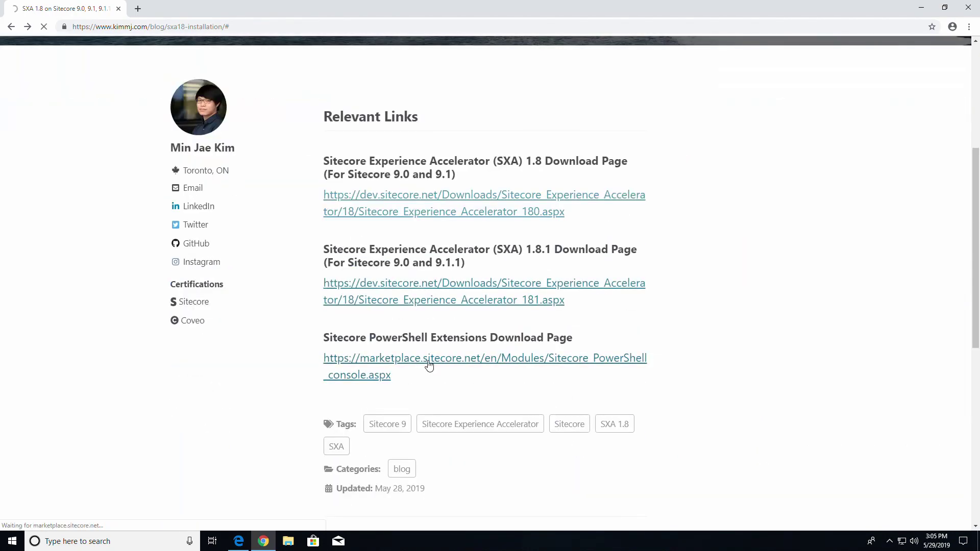
click(427, 364)
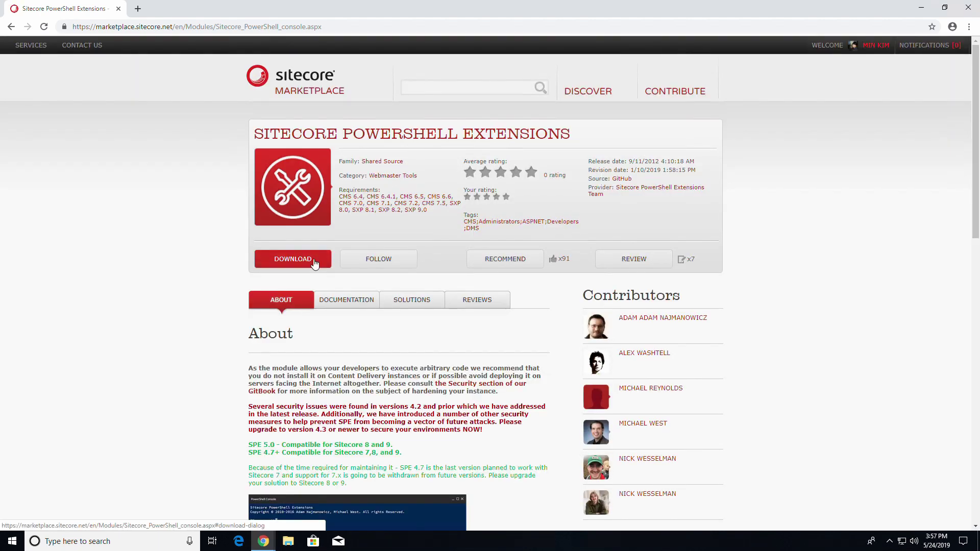
click(312, 260)
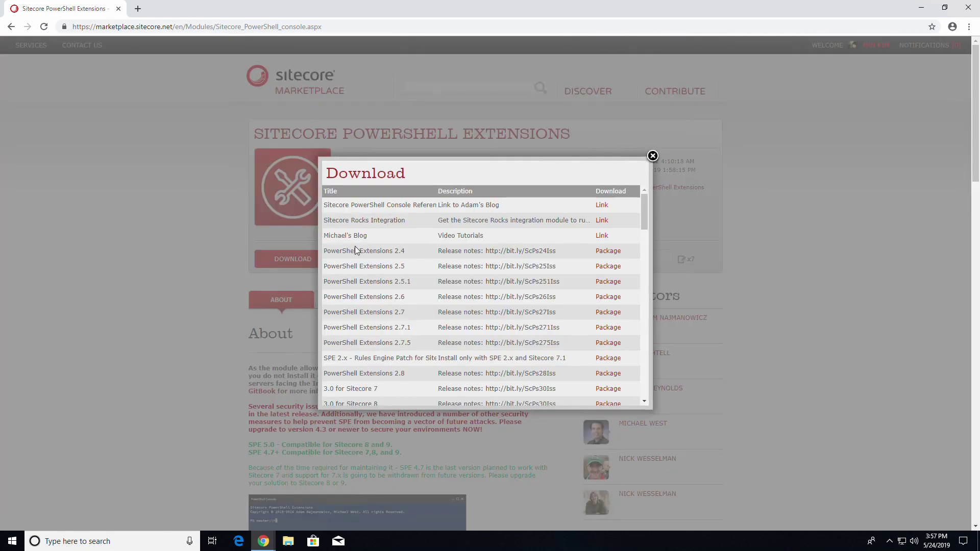
scroll(548, 364, down, 3)
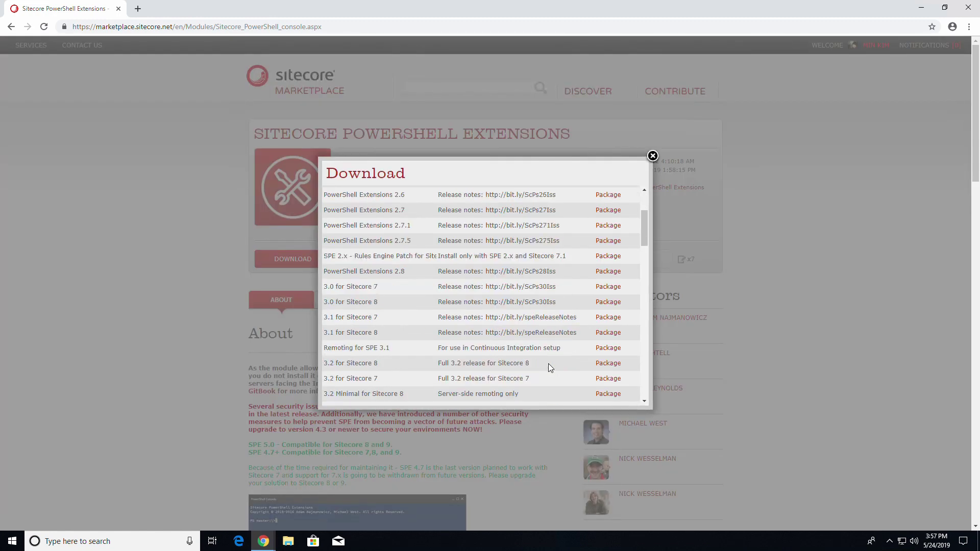
scroll(548, 363, down, 10)
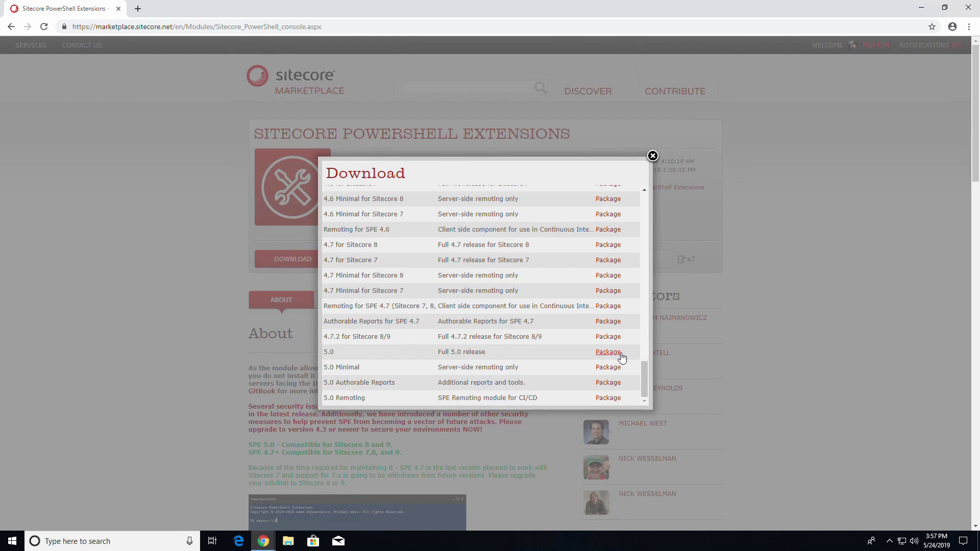
click(620, 353)
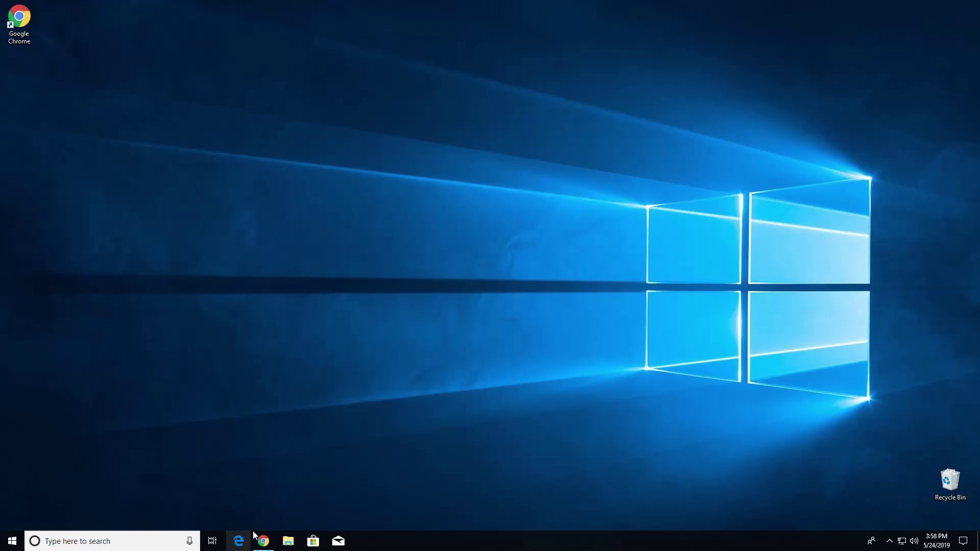
click(261, 540)
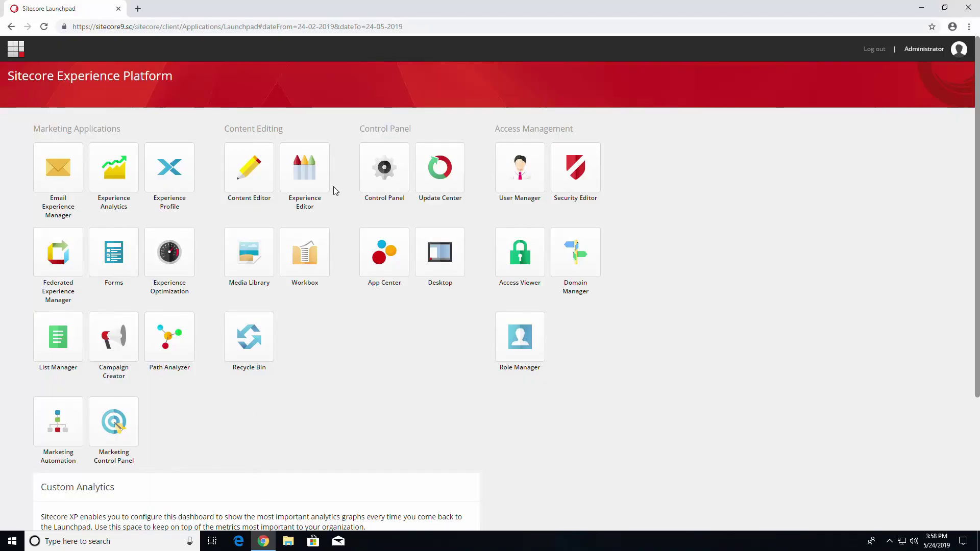
Go from Control Panel to Install a package and choose Upload package
click(392, 179)
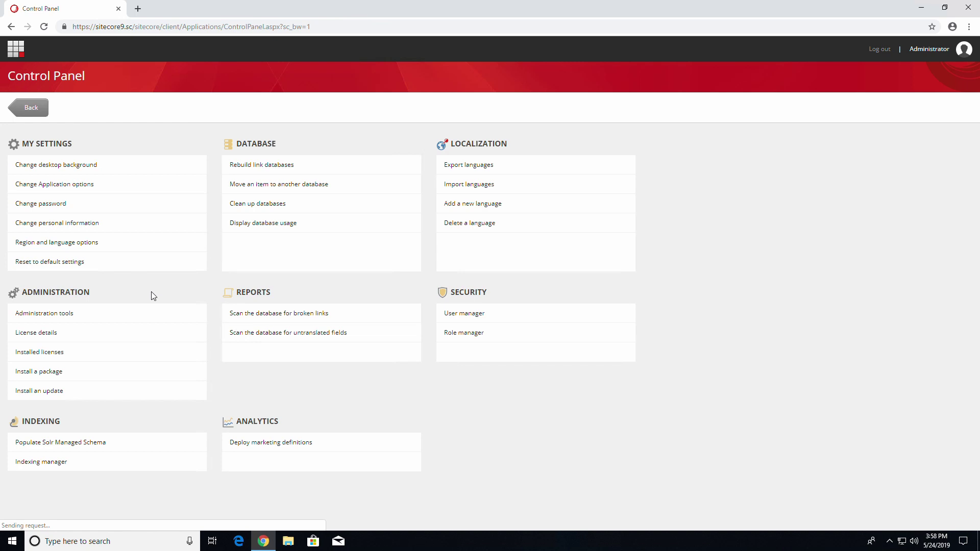
click(45, 378)
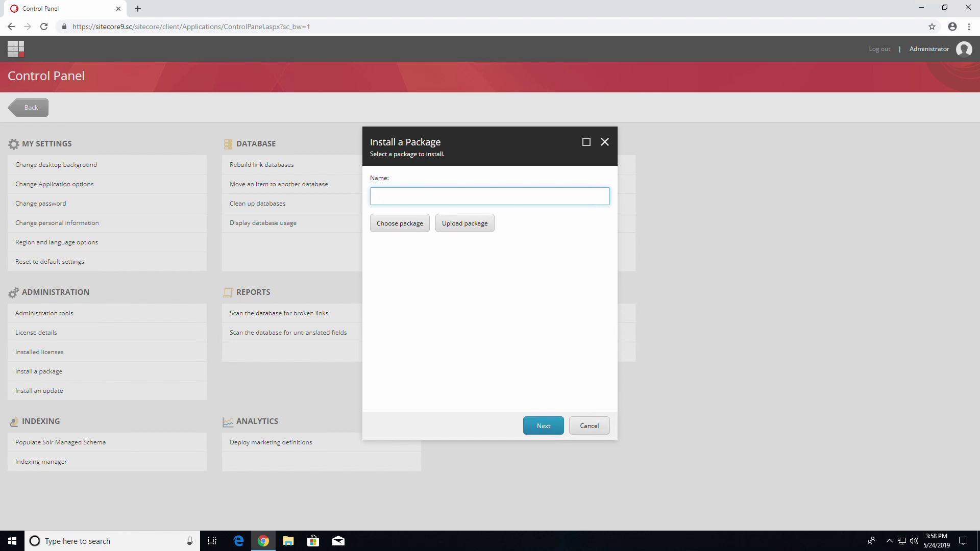
click(452, 228)
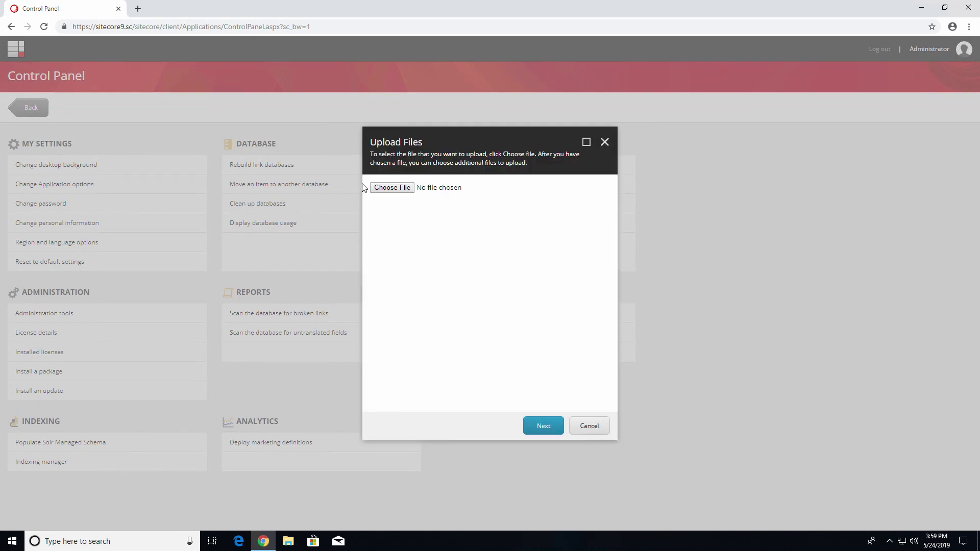
Upload Sitecore PowerShell Extensions-5.0.zip and the SXA 1.8 zip from the Downloads folder
click(384, 191)
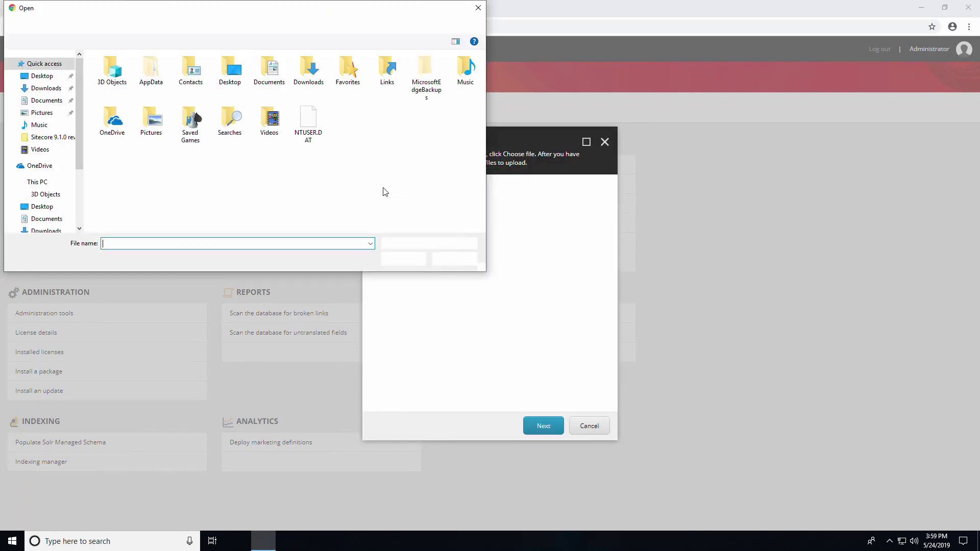
click(45, 88)
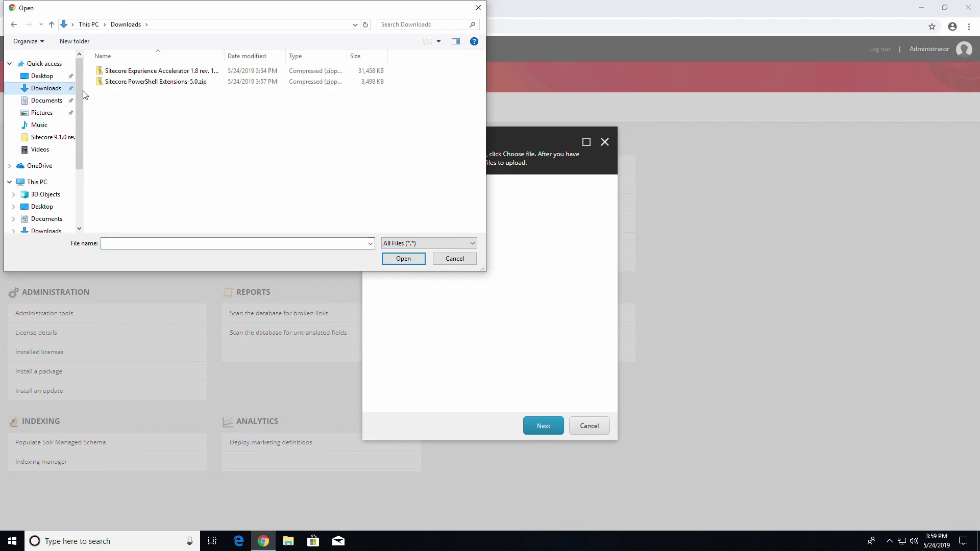
double_click(155, 82)
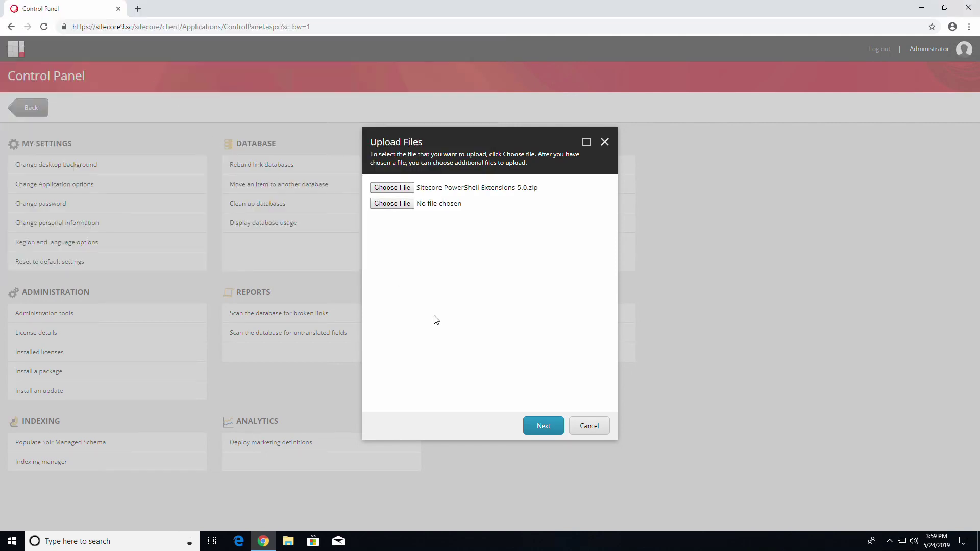
click(401, 204)
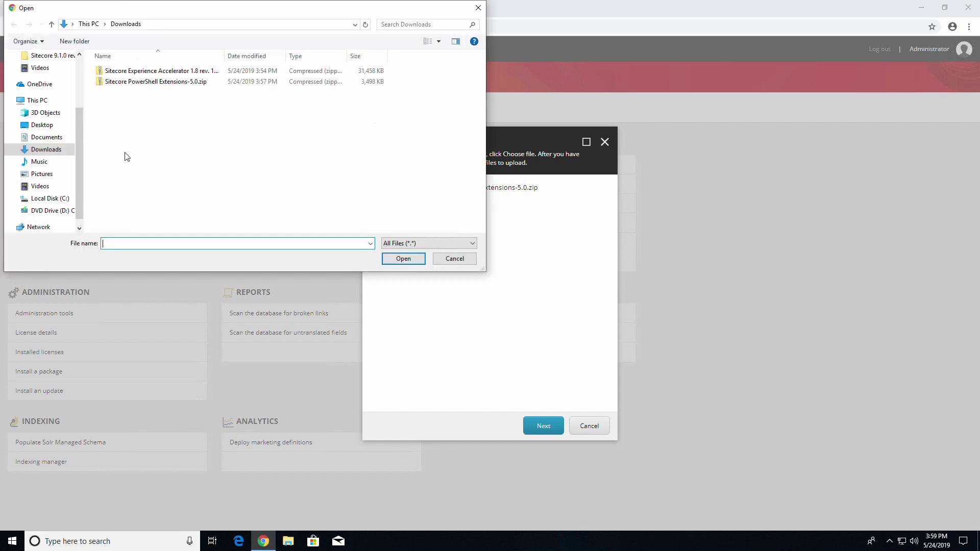
double_click(134, 71)
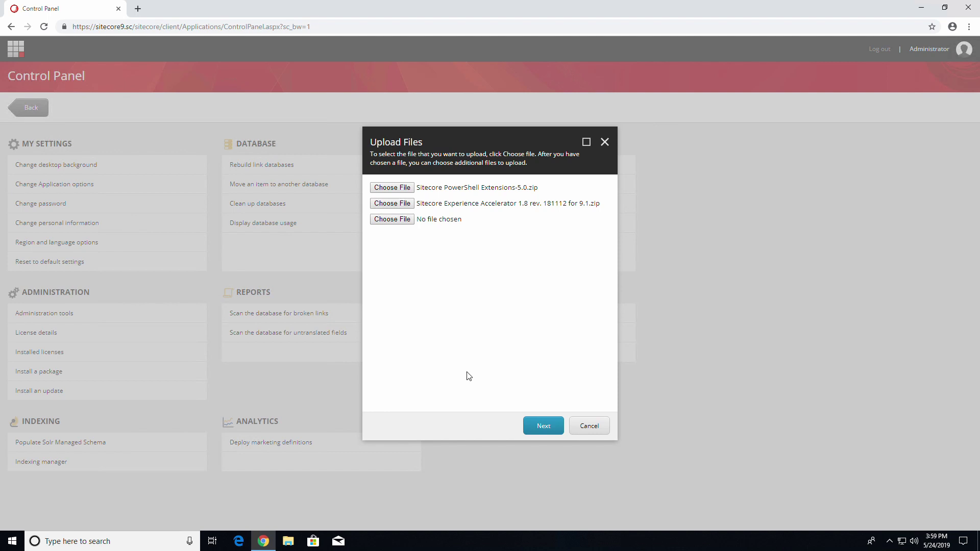
click(541, 428)
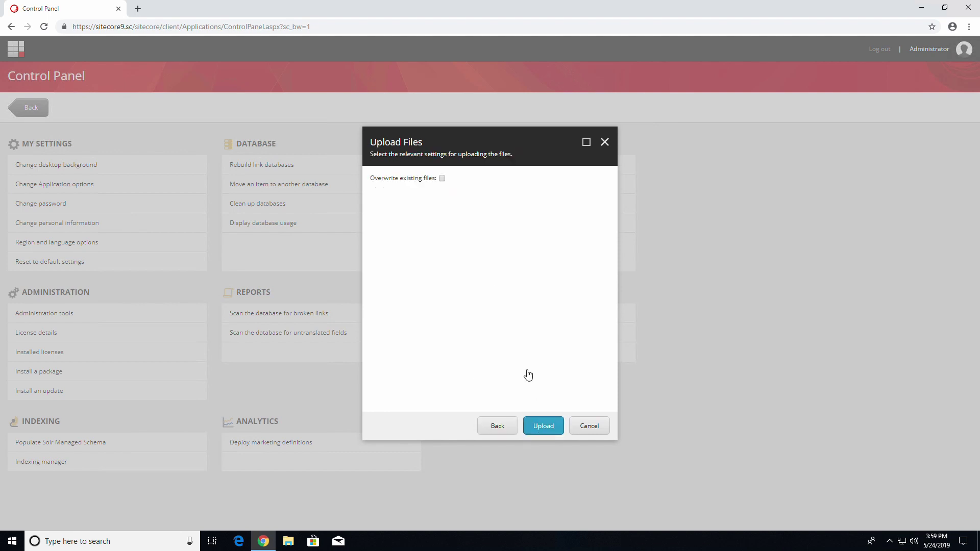
click(541, 425)
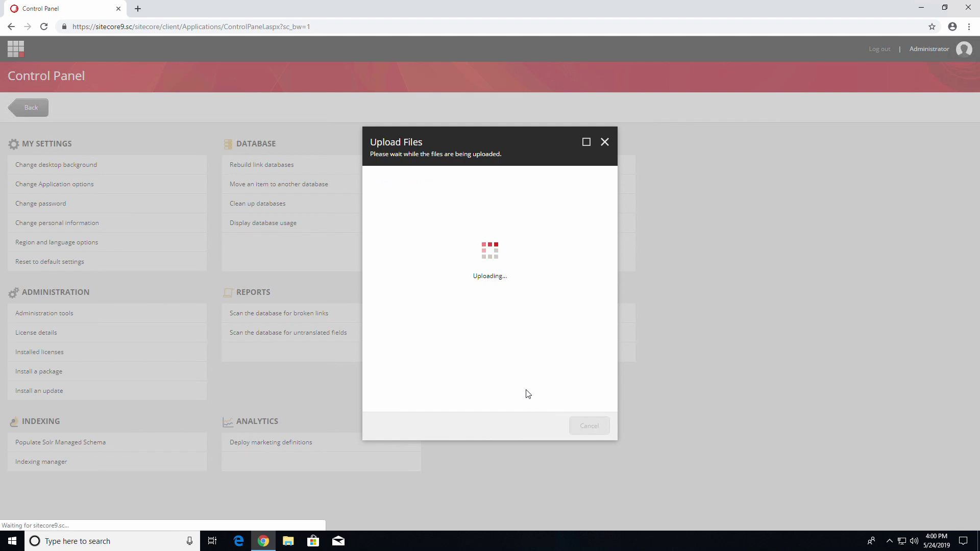
click(579, 428)
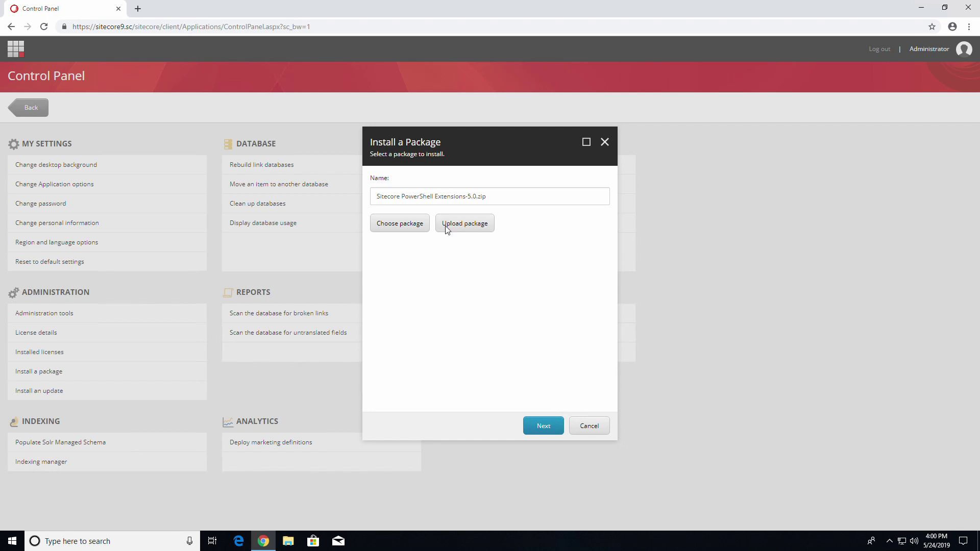
Select Sitecore PowerShell Extensions-5.0.zip and run its installation wizard through to Close
click(421, 227)
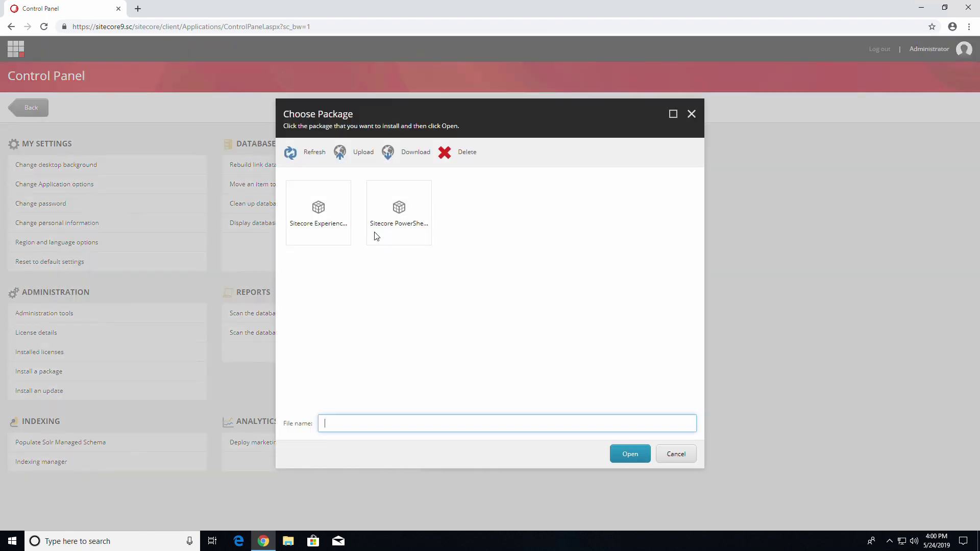
click(401, 229)
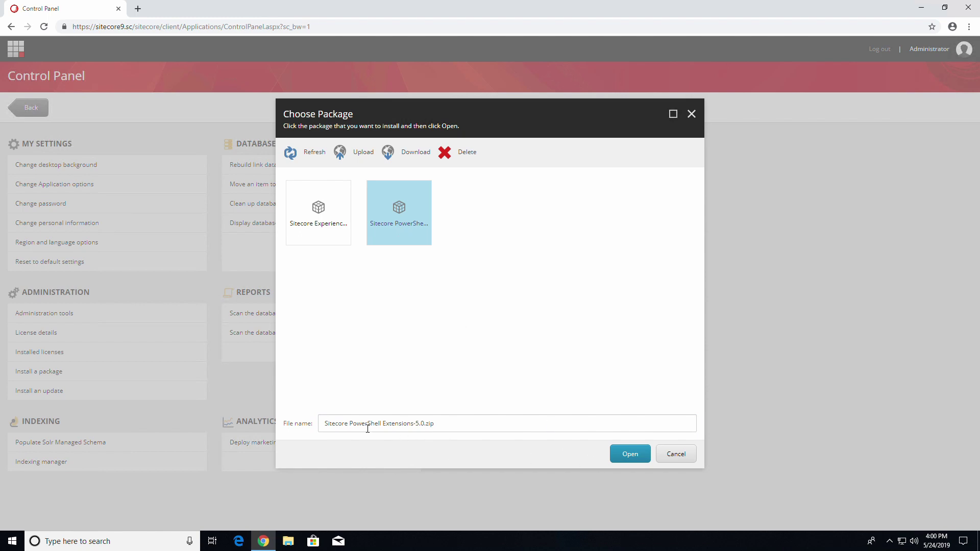
drag(327, 429, 486, 430)
click(488, 433)
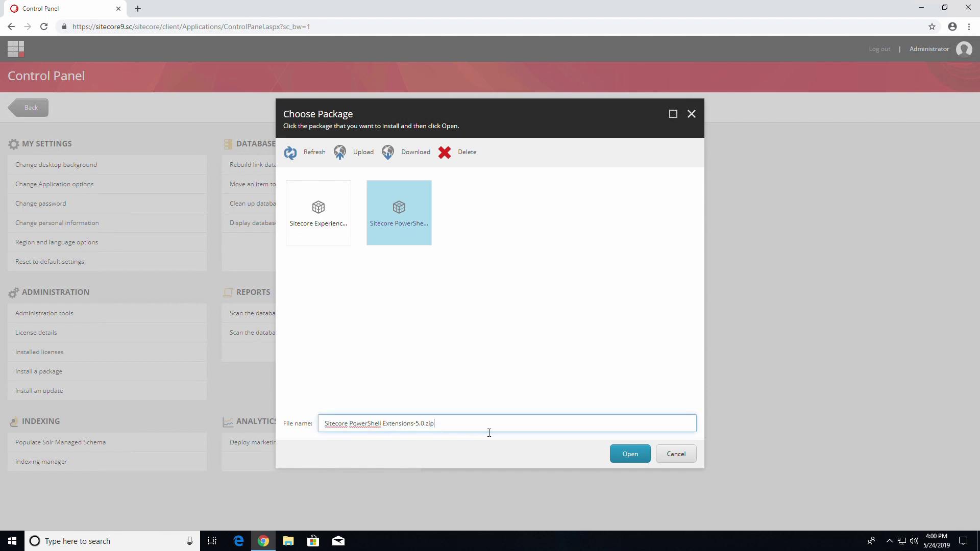
click(621, 458)
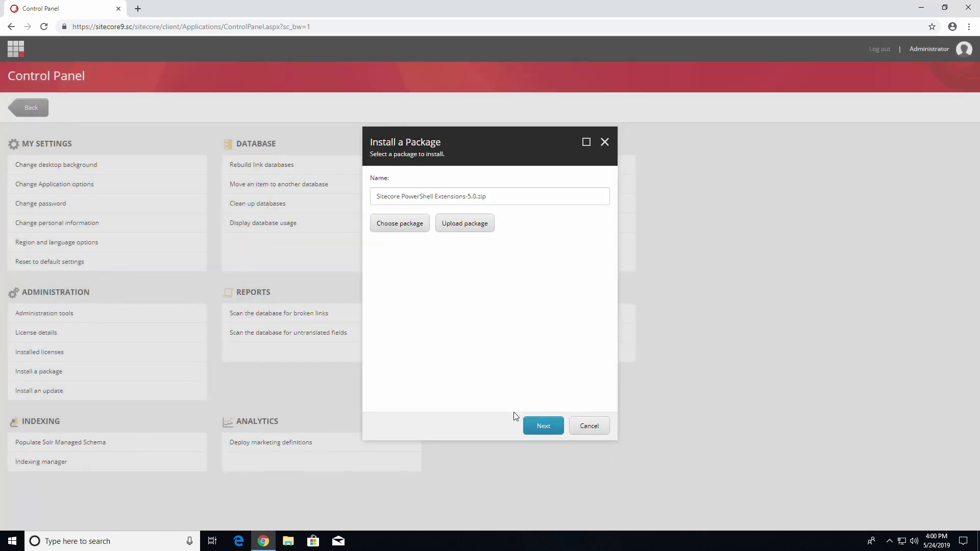
click(545, 430)
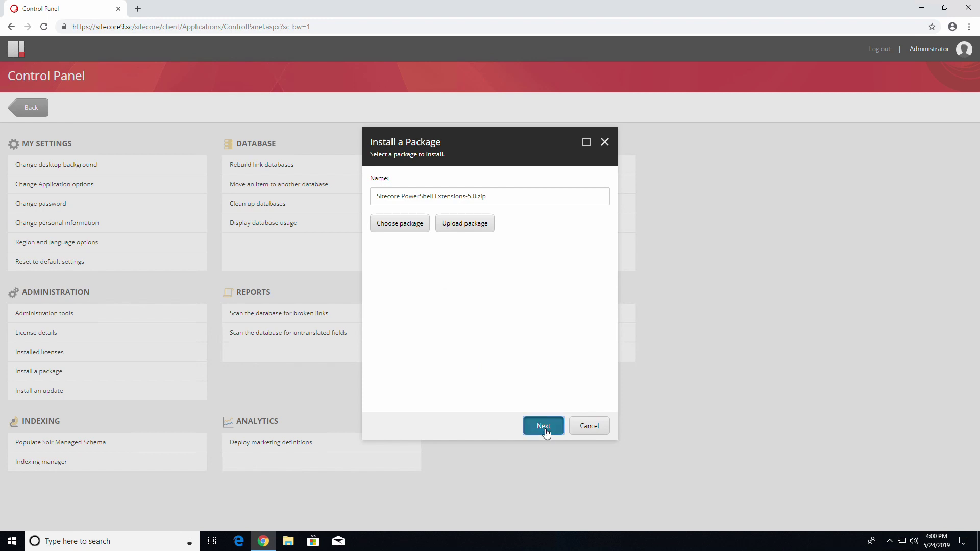
click(544, 426)
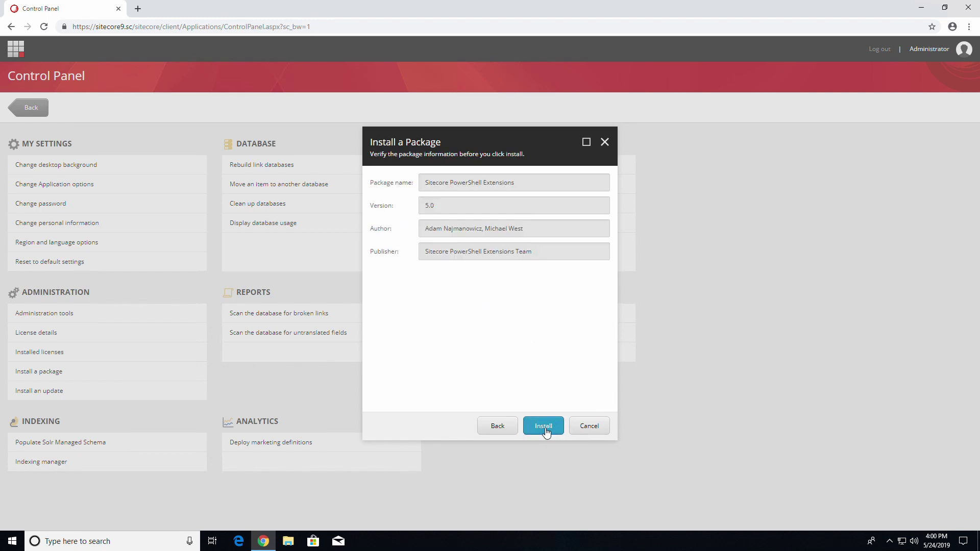
click(545, 427)
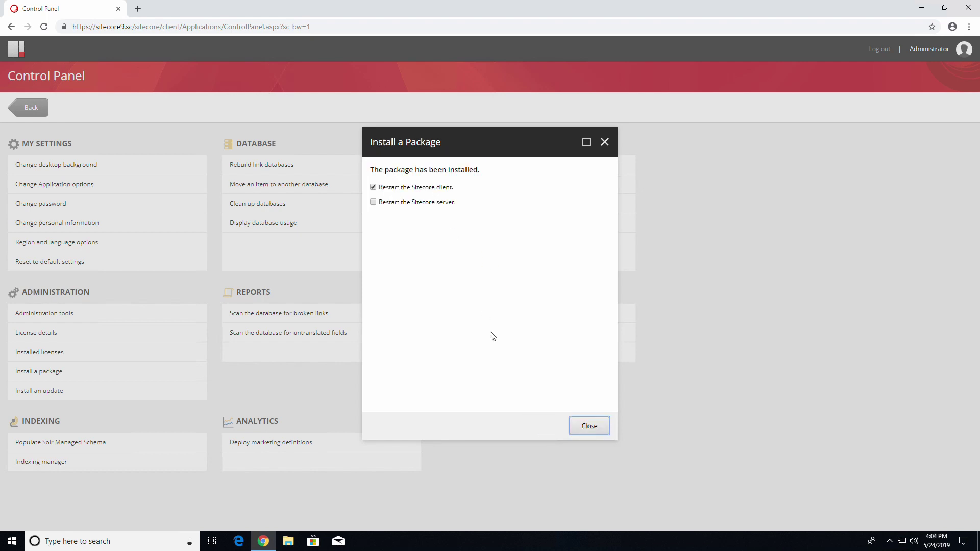
click(590, 426)
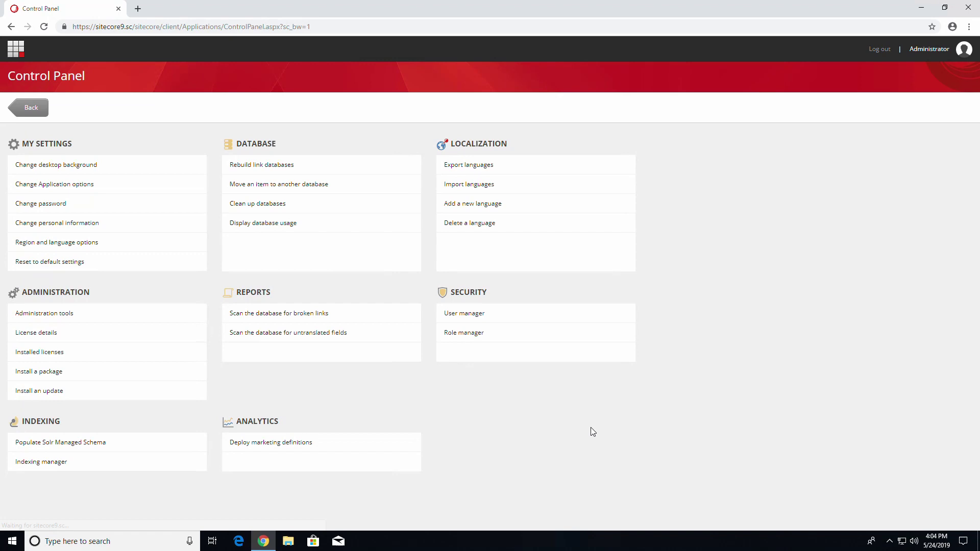
Start a new package install and select the Experience Accelerator 1.8 zip
click(57, 378)
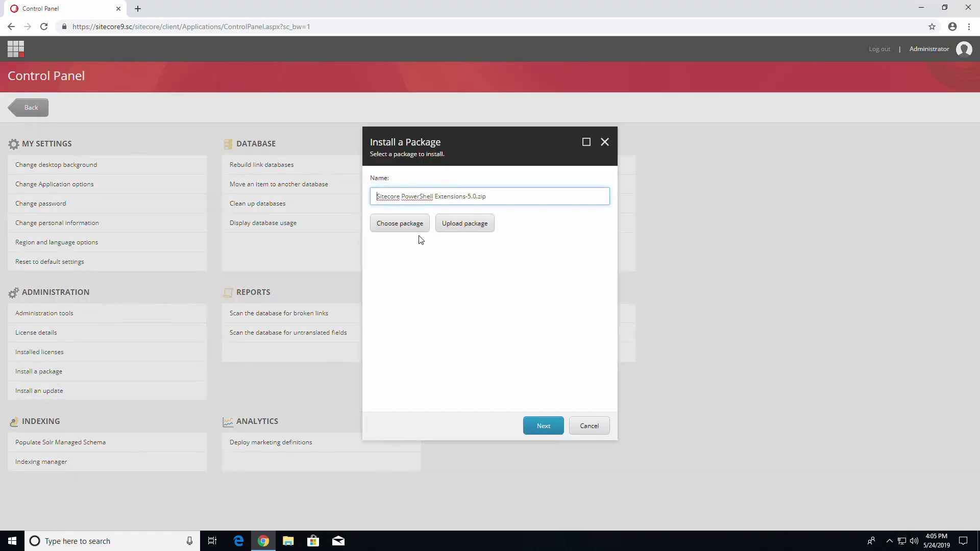
click(419, 225)
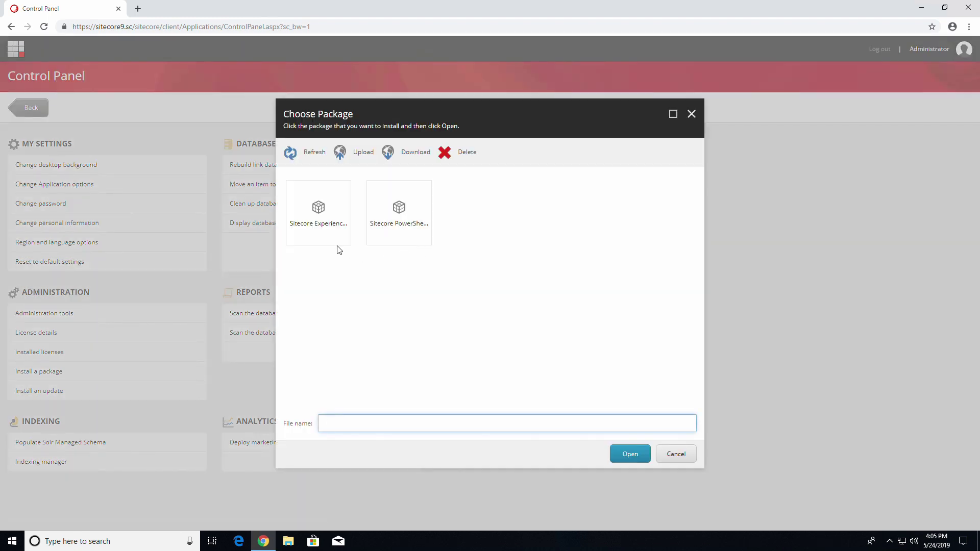
click(334, 231)
drag(508, 423, 276, 418)
click(459, 367)
click(308, 231)
click(619, 452)
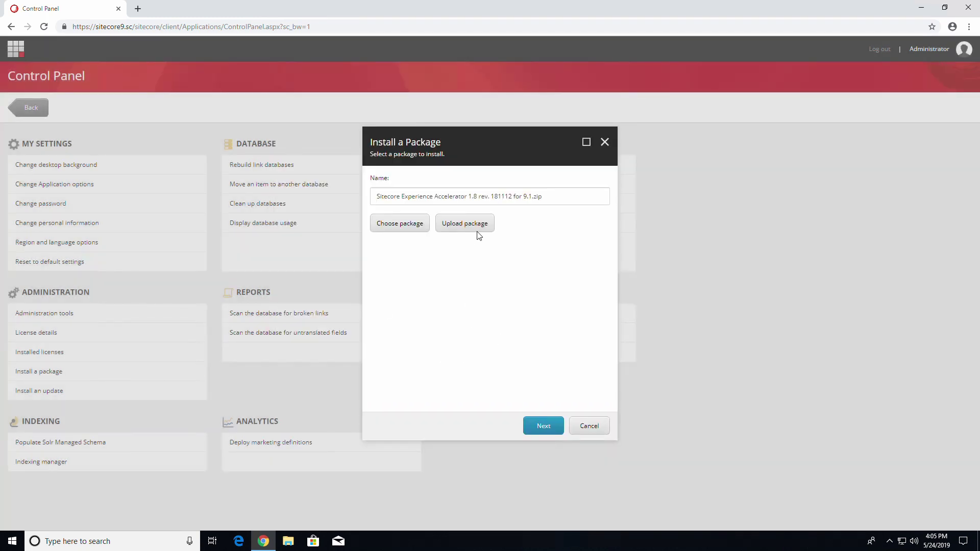
Accept the license, install SXA 1.8 with a Sitecore server restart, and show the desktop
click(544, 427)
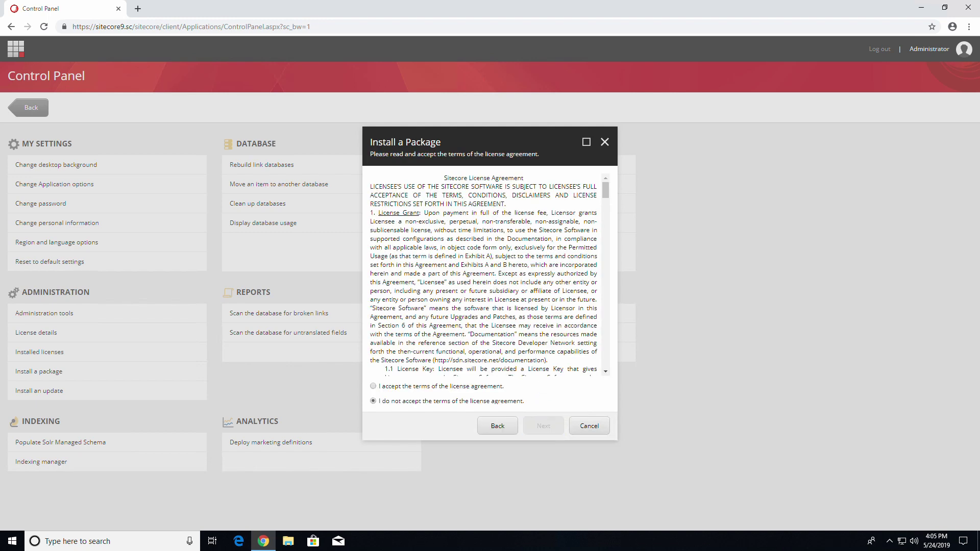
click(402, 386)
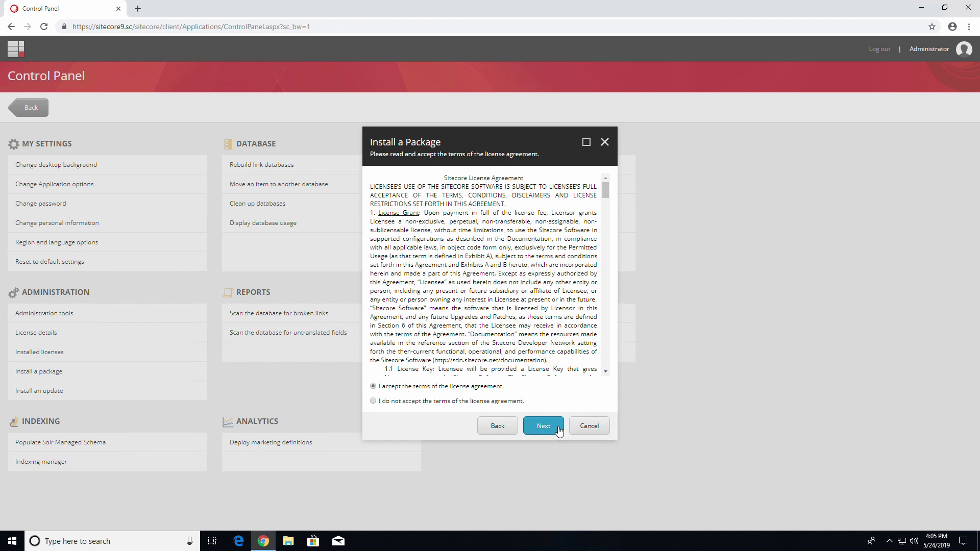
click(558, 430)
click(559, 431)
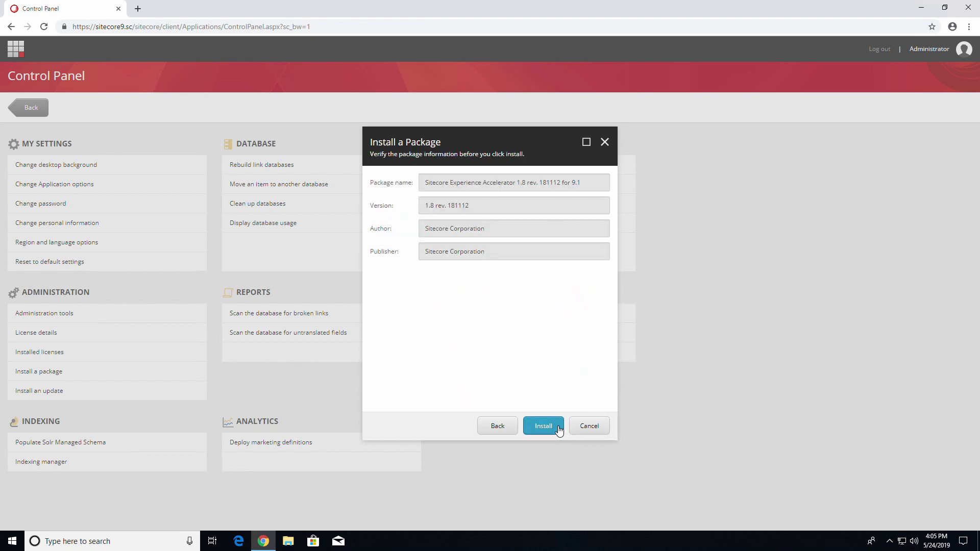
click(559, 431)
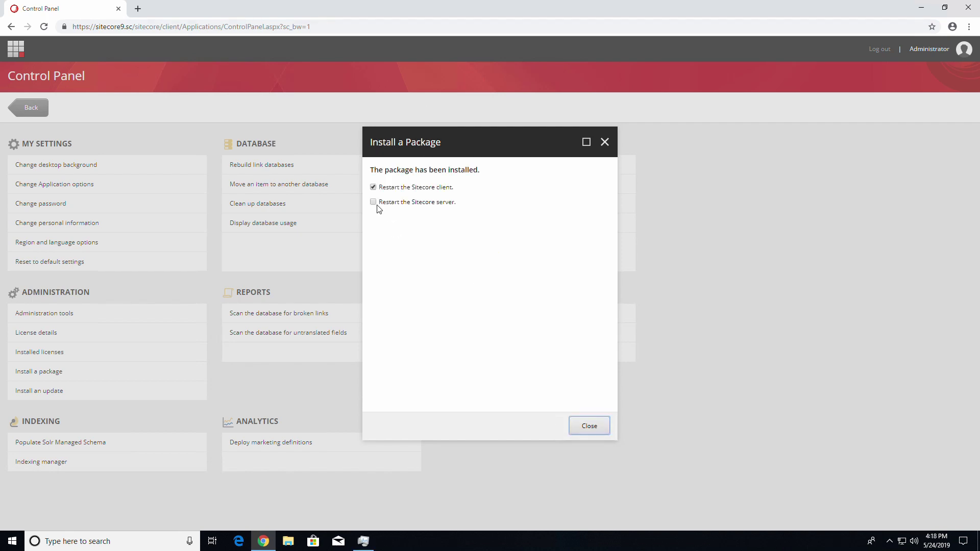
click(373, 202)
click(590, 428)
key(super+d)
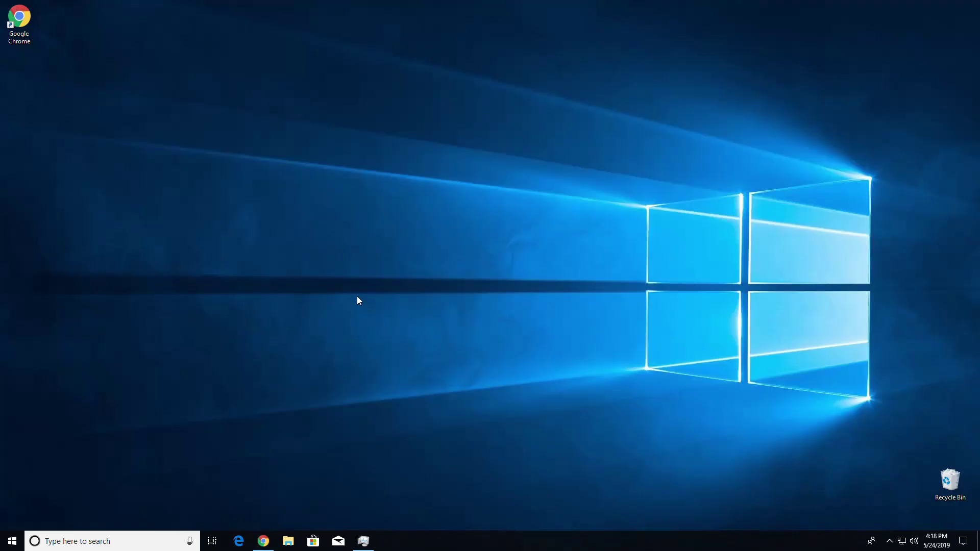
Browse to C:\sitecore\solr\solr-7.2.1\server\solr and select the sitecore9_master_index folder
key(super+e)
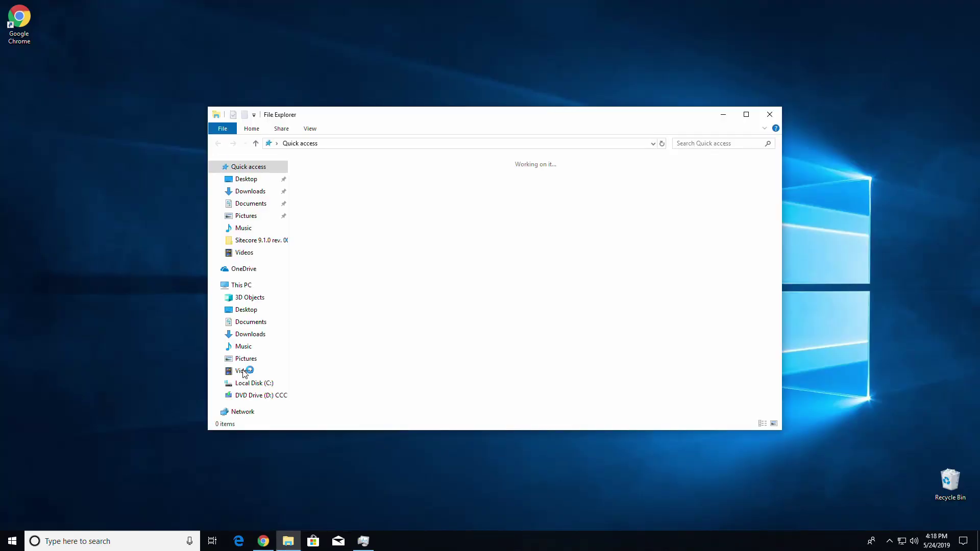
click(253, 382)
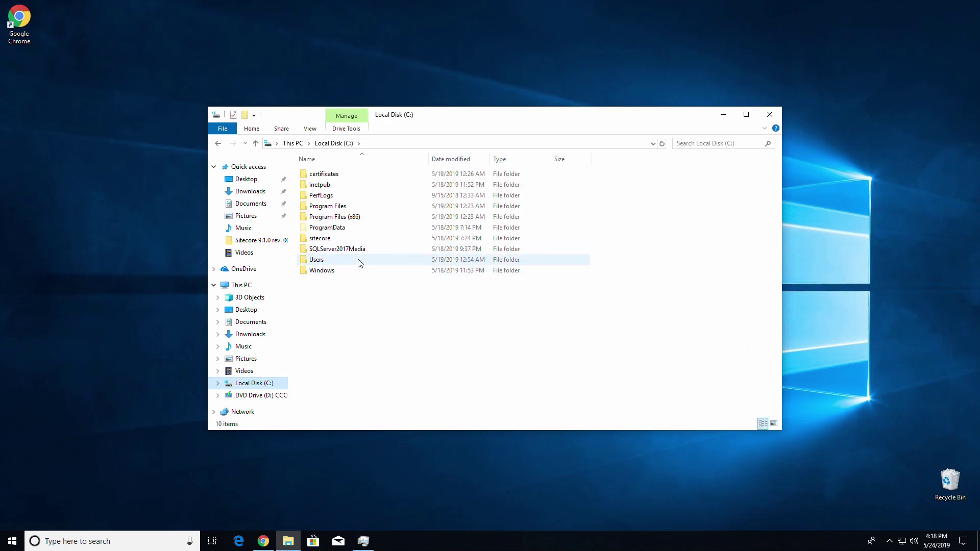
double_click(363, 239)
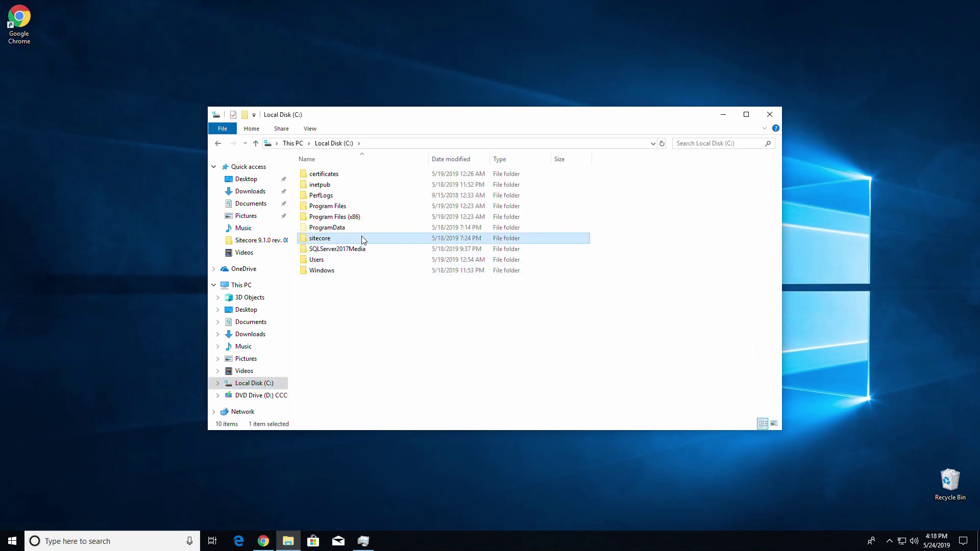
double_click(357, 186)
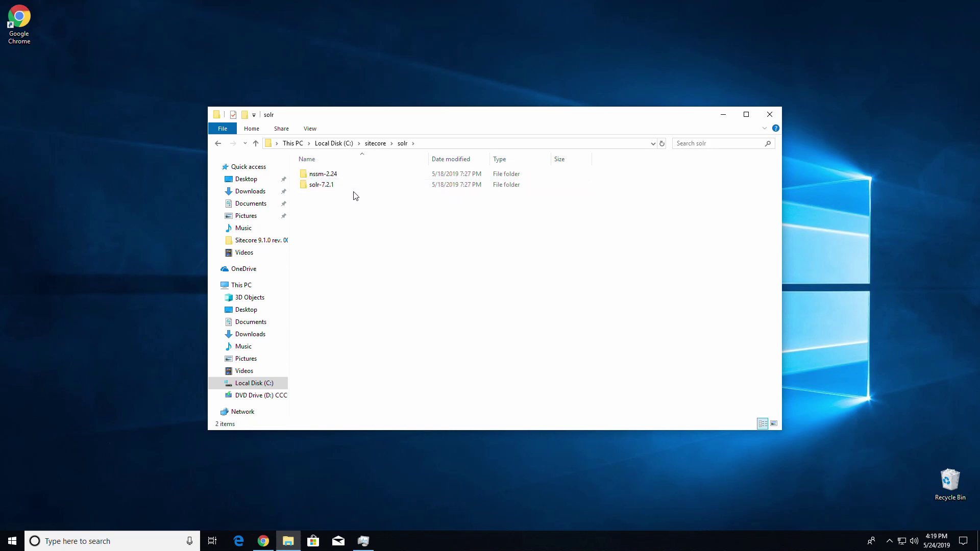
double_click(356, 186)
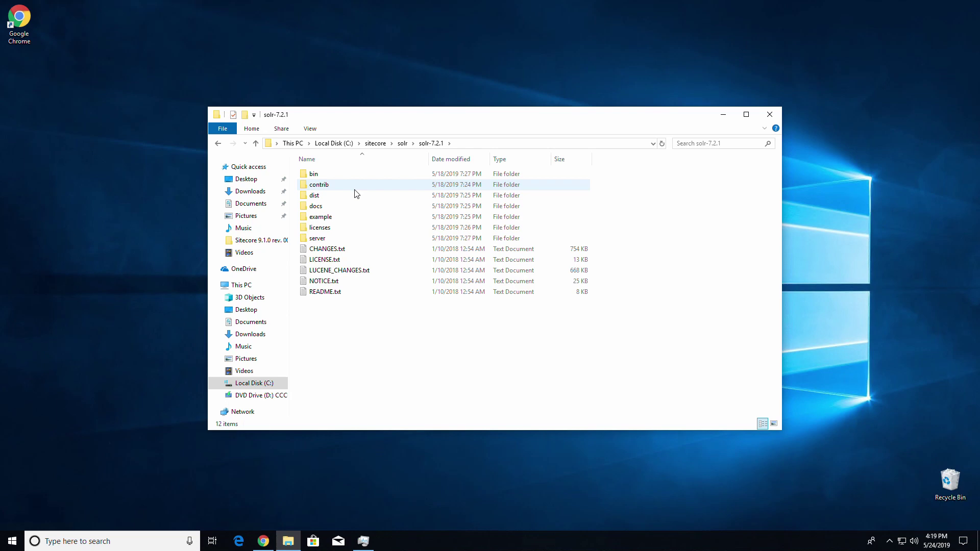
double_click(337, 238)
double_click(328, 249)
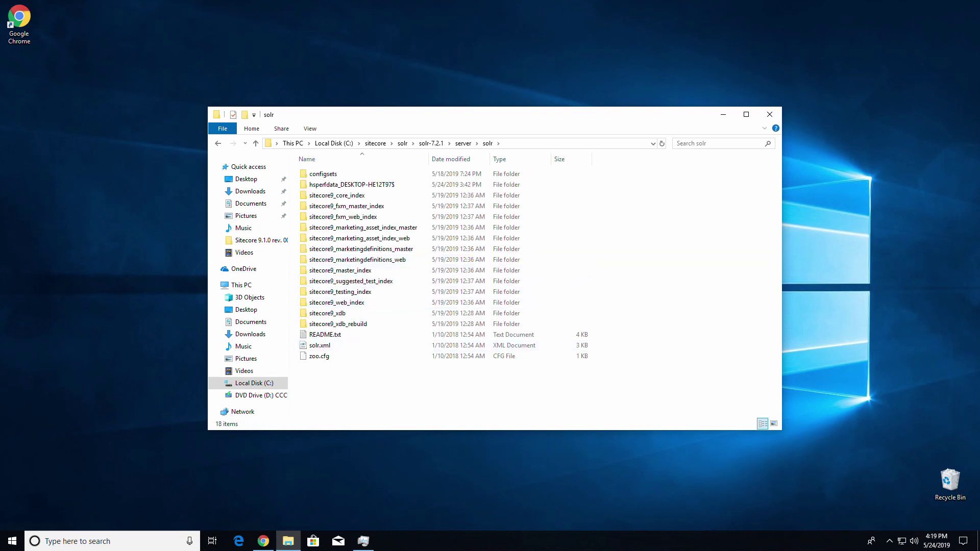
click(361, 272)
Make two copies of the sitecore9_master_index folder in the Solr cores folder
right_click(362, 274)
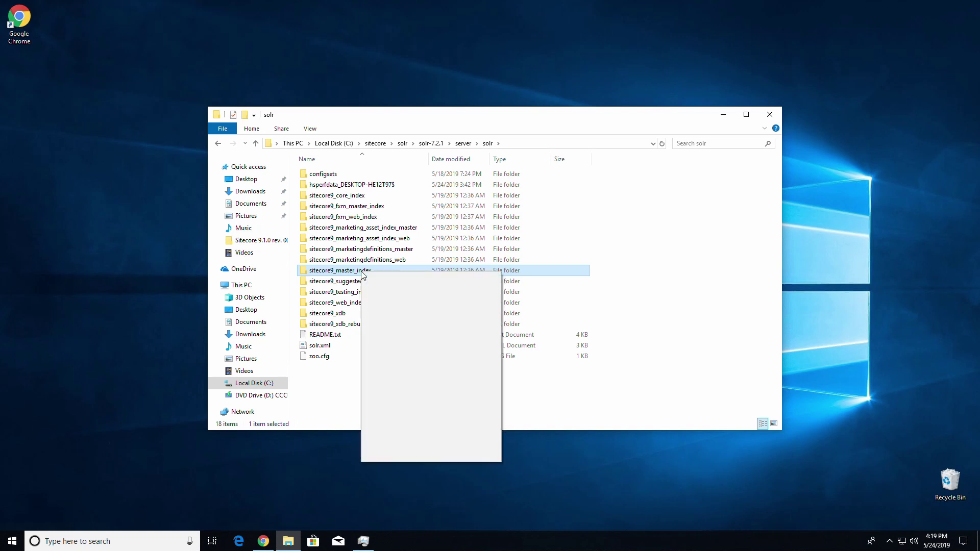
click(392, 404)
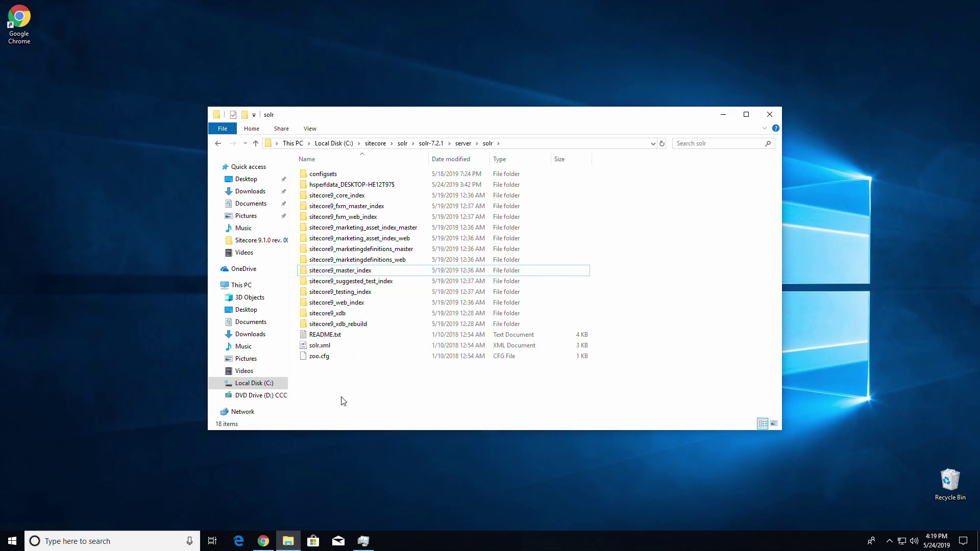
right_click(341, 398)
click(388, 322)
right_click(366, 391)
click(404, 314)
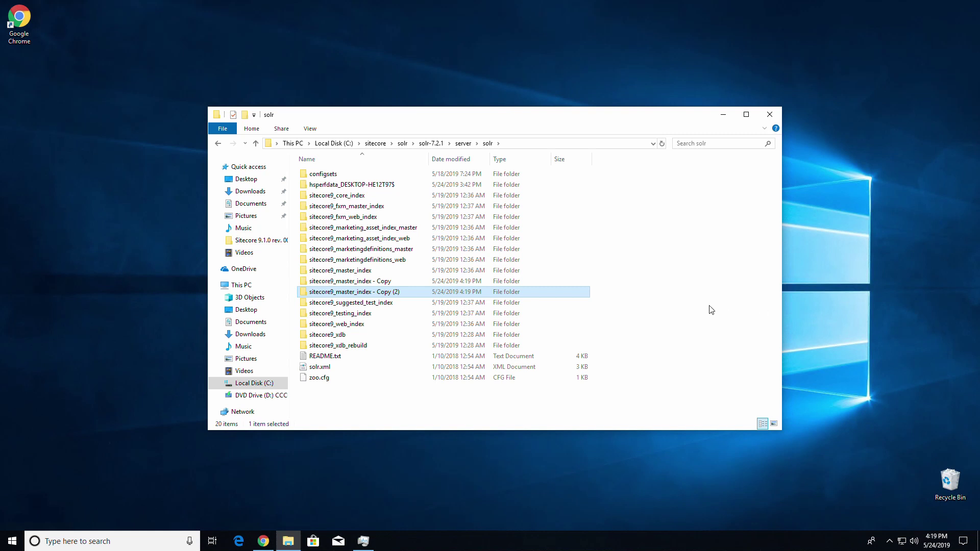
Rename the first copy to sitecore9_sxa_master_index
click(360, 282)
click(360, 282)
click(355, 281)
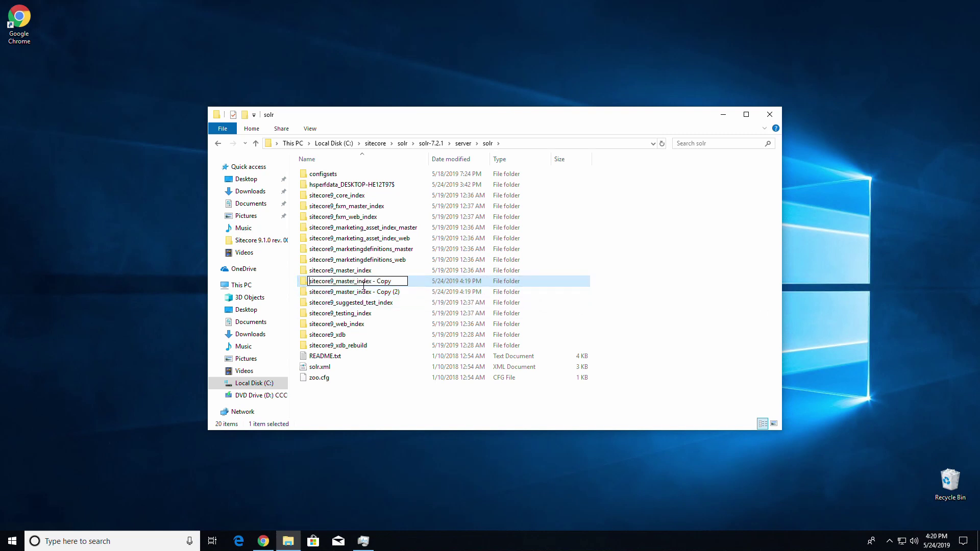
text(_sxa)
key(shift+End)
key(BackSpace)
key(Return)
Rename the second copy to sitecore9_sxa_web_index
click(376, 282)
click(377, 282)
key(End)
key(ctrl+shift+Left)
key(ctrl+shift+Left)
key(ctrl+shift+Left)
key(ctrl+shift+Left)
key(ctrl+shift+Right)
key(BackSpace)
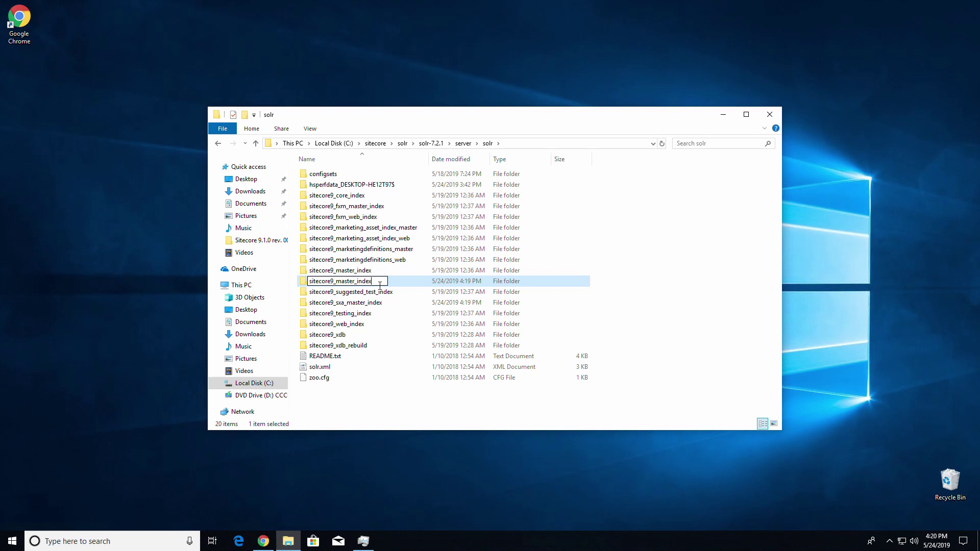
text(_sxa_web)
key(Delete)
key(Delete)
key(Delete)
key(Delete)
key(Delete)
key(Delete)
key(Return)
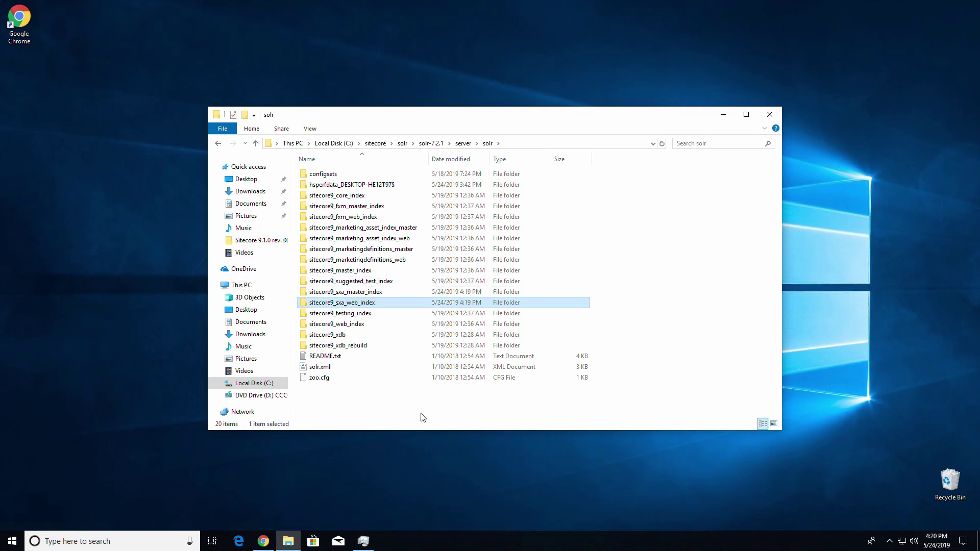
click(423, 416)
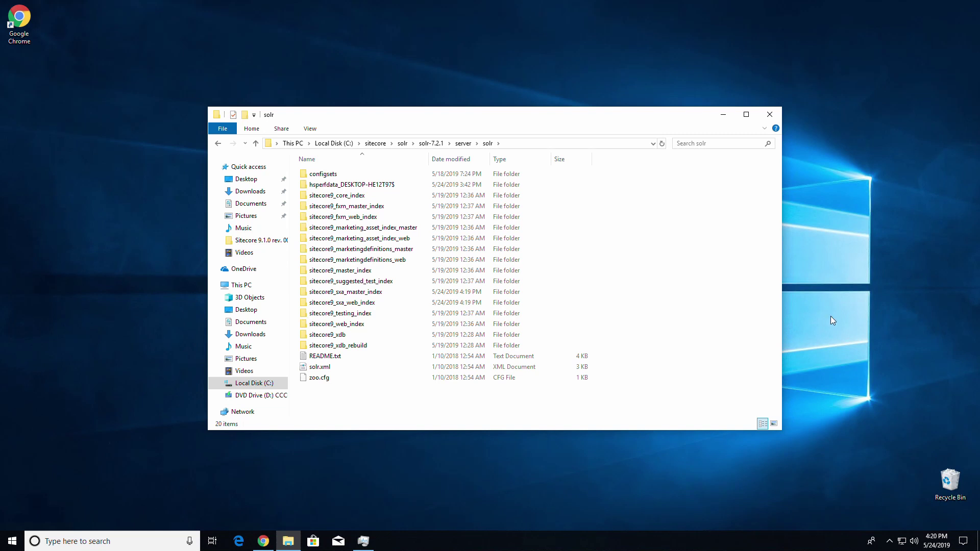
double_click(355, 295)
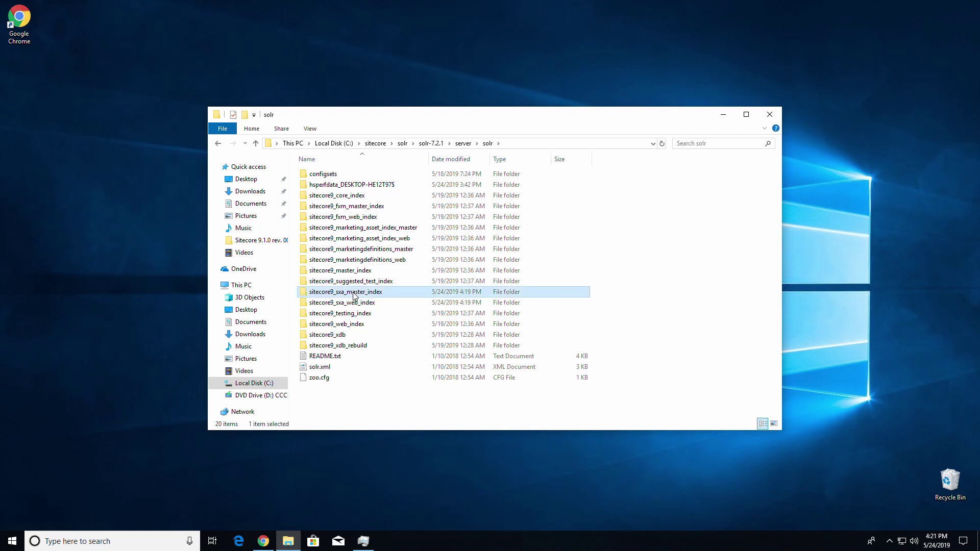
Permanently delete data and core.properties from sitecore9_sxa_master_index
drag(371, 277, 309, 187)
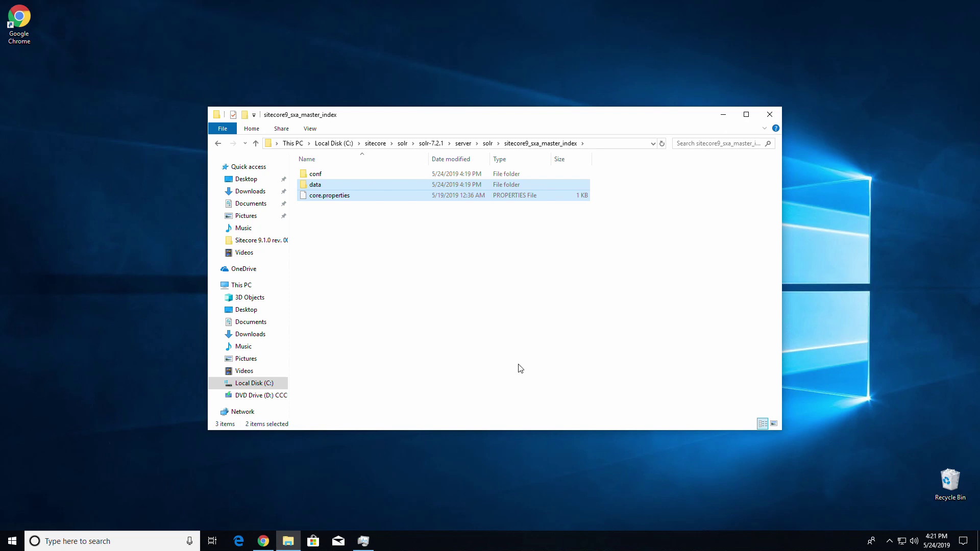
key(shift+Delete)
key(Return)
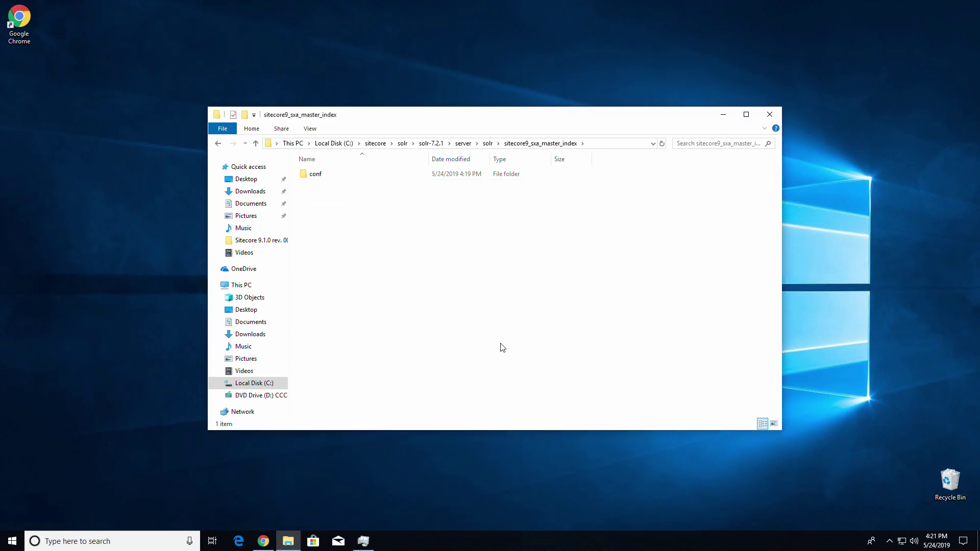
Permanently delete data and core.properties from sitecore9_sxa_web_index, then close File Explorer
click(220, 144)
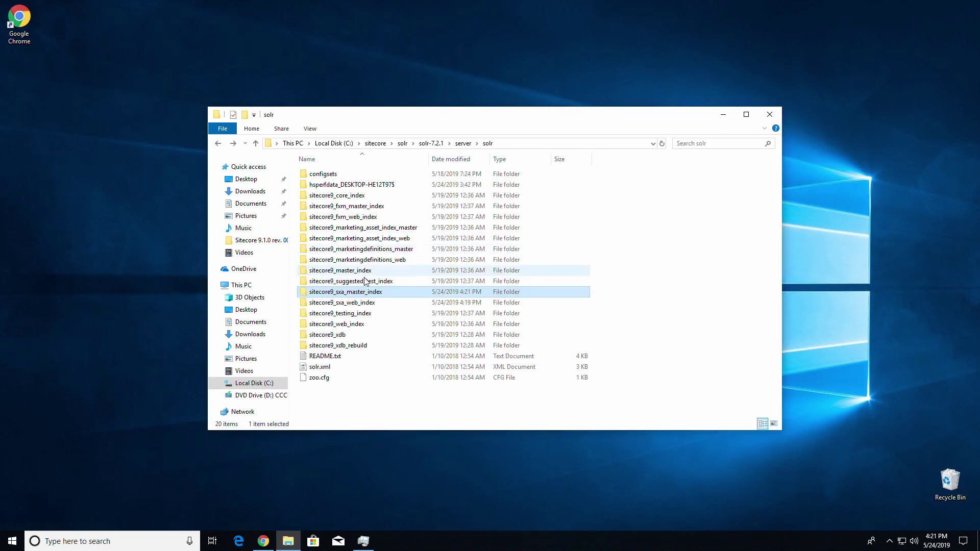
double_click(365, 303)
drag(346, 218, 322, 182)
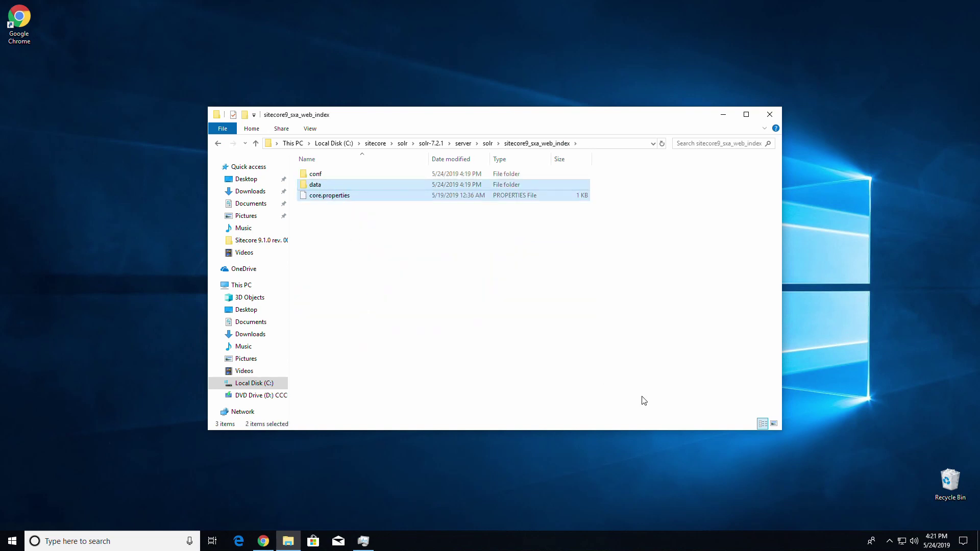
key(shift+Delete)
key(Return)
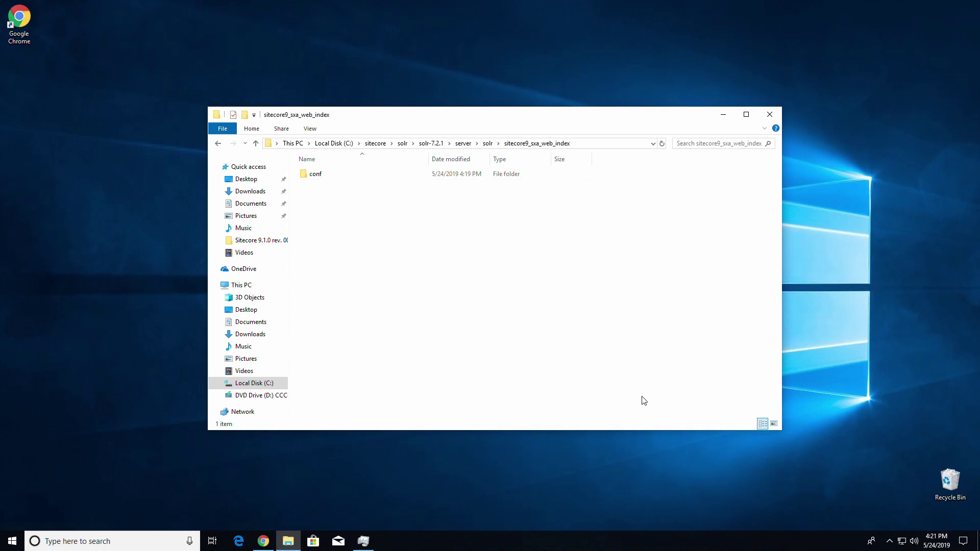
key(alt+F4)
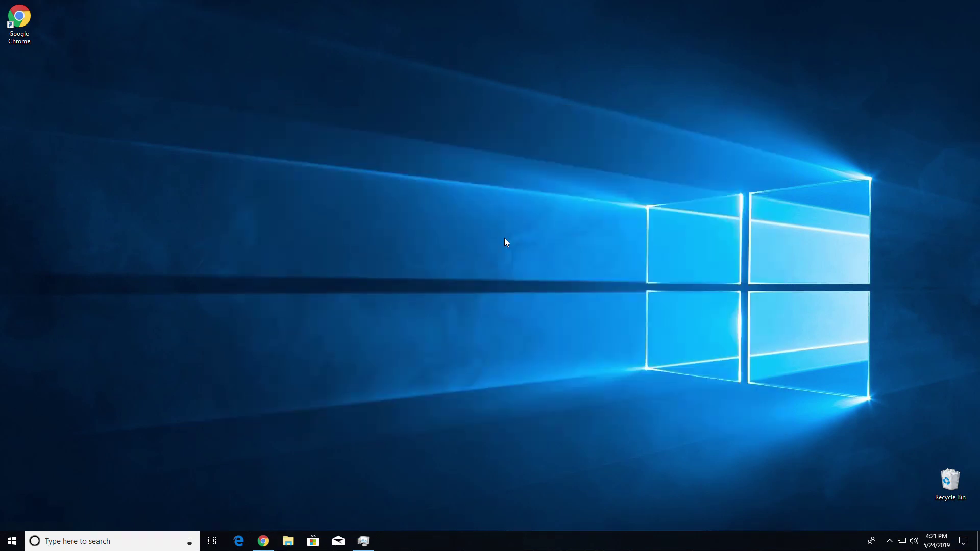
click(263, 540)
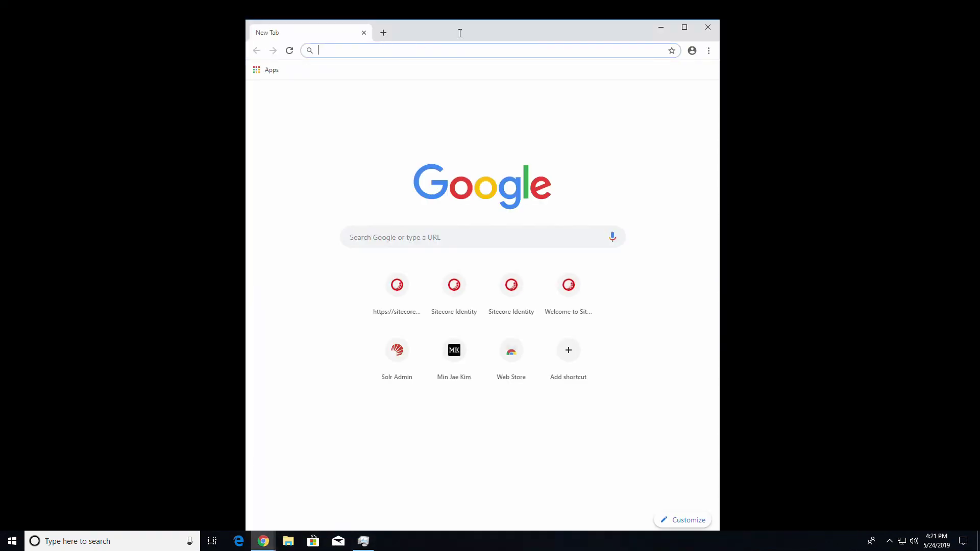
double_click(459, 30)
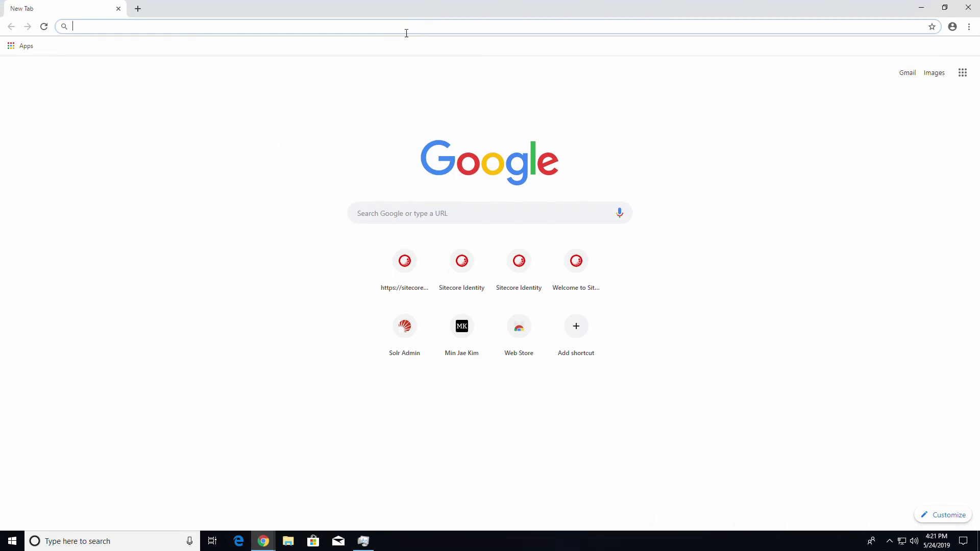
text(http)
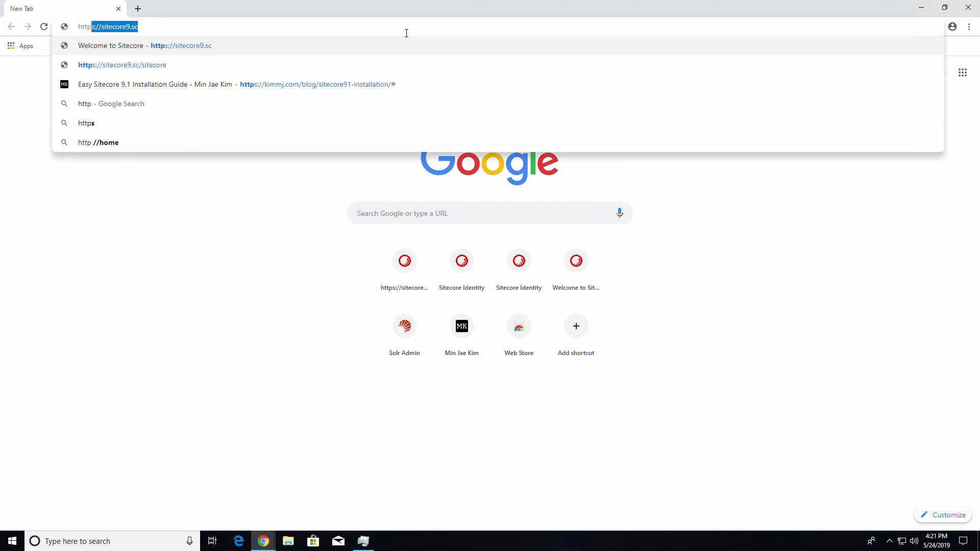
text(s://solr:)
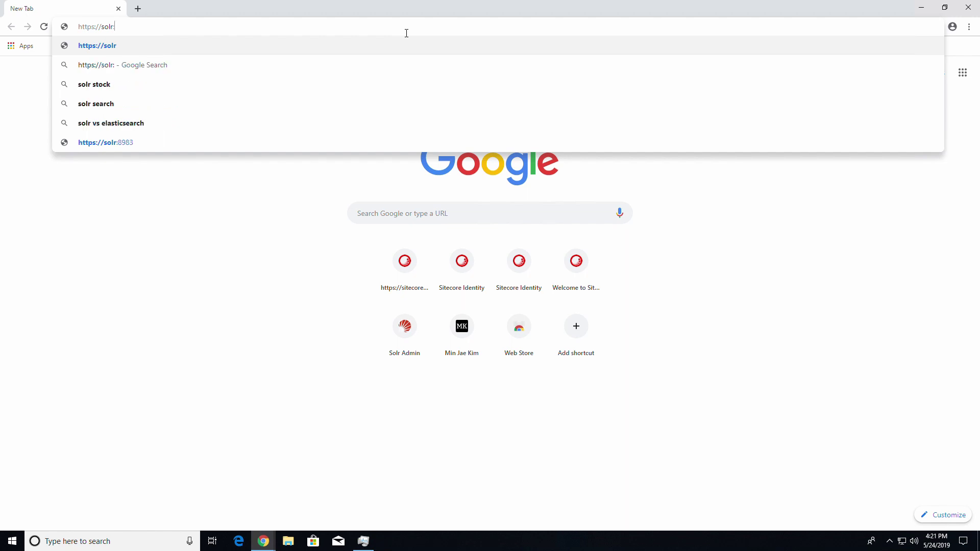
text(8983/sop)
key(BackSpace)
text(;)
key(BackSpace)
text(l)
key(Return)
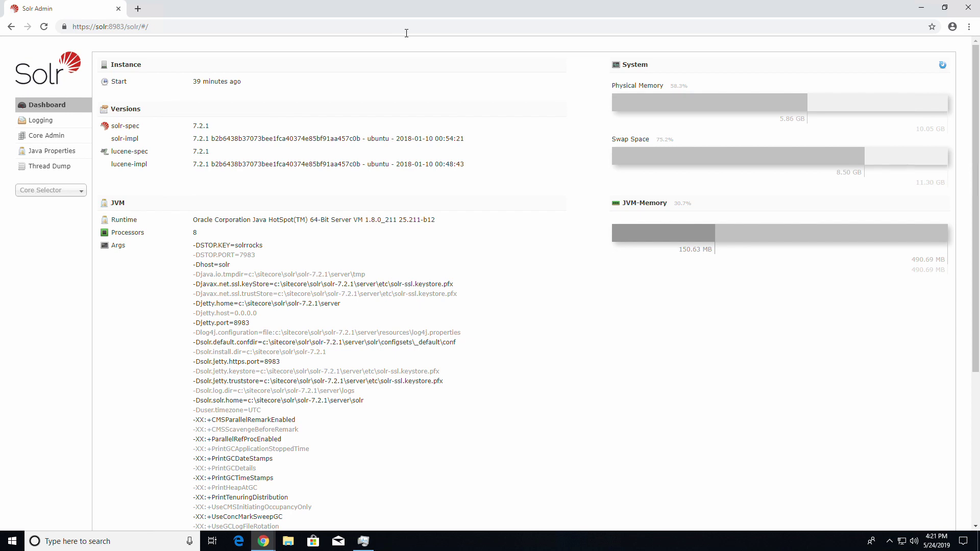
click(57, 136)
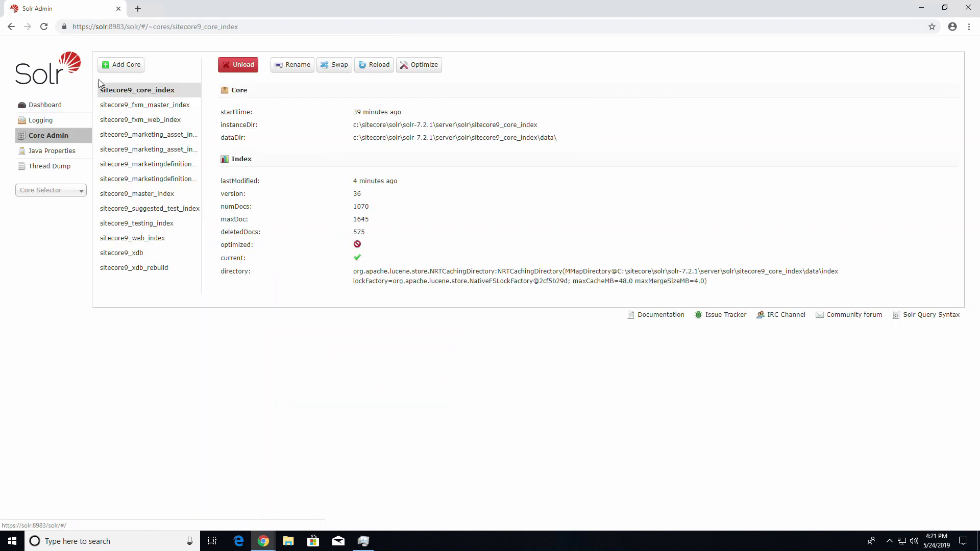
Start a new Solr core and browse File Explorer to C:\sitecore\solr\solr-7.2.1\server\solr
click(126, 65)
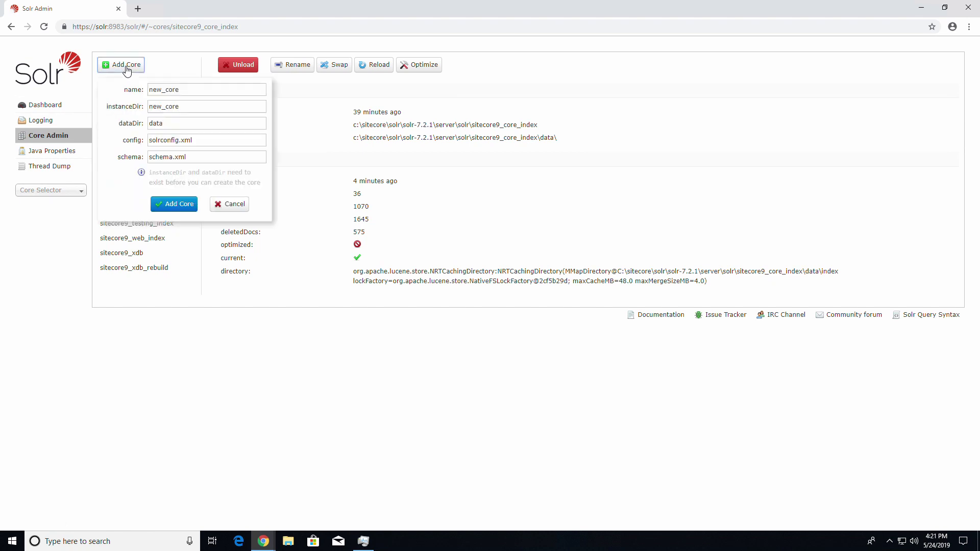
click(214, 95)
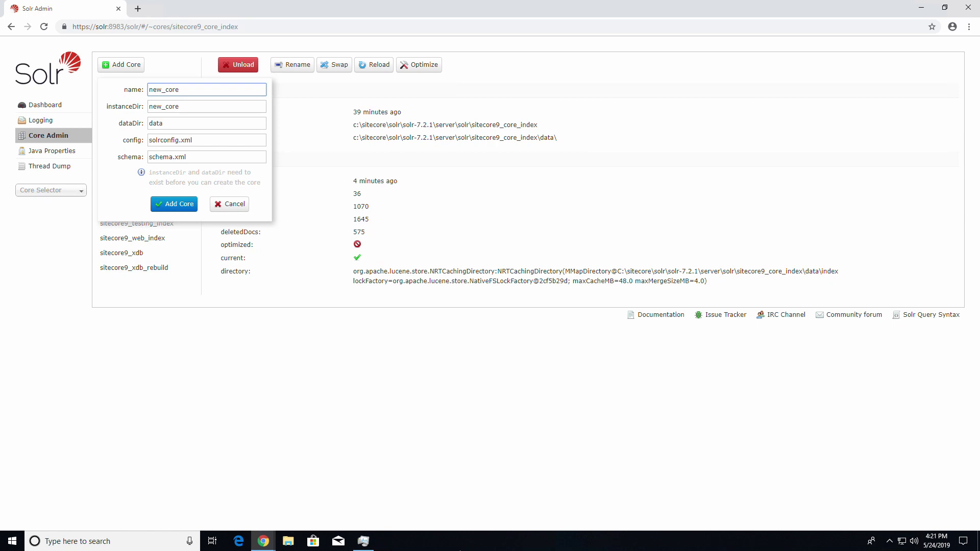
click(295, 541)
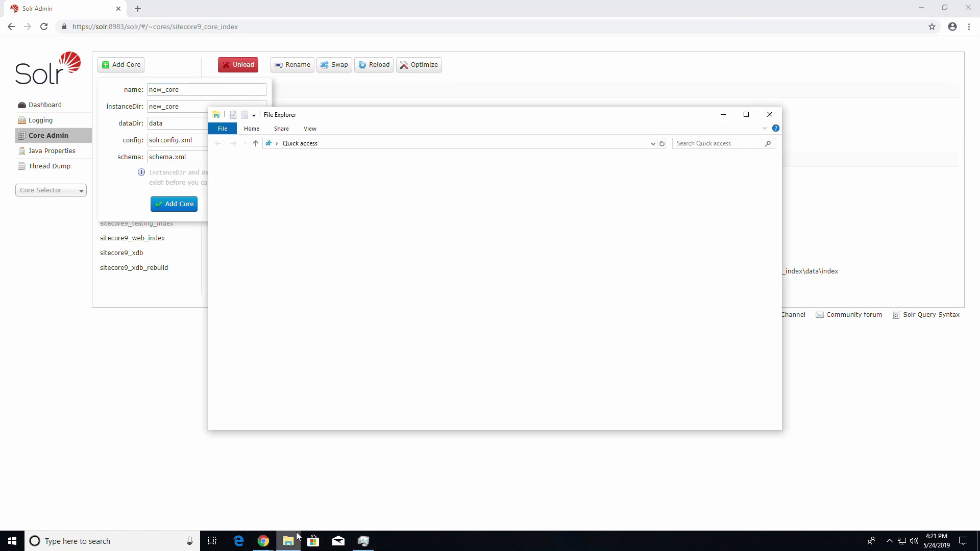
click(255, 383)
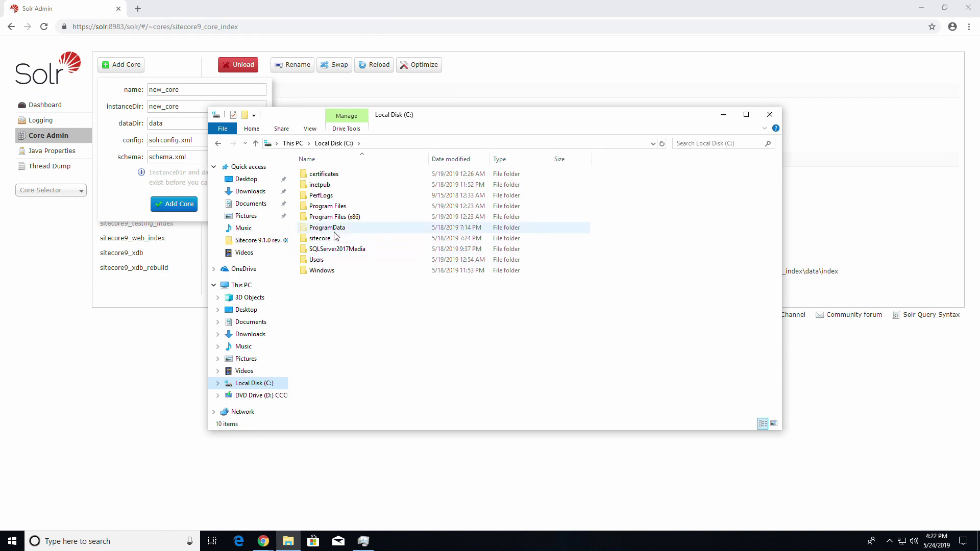
double_click(326, 238)
double_click(330, 185)
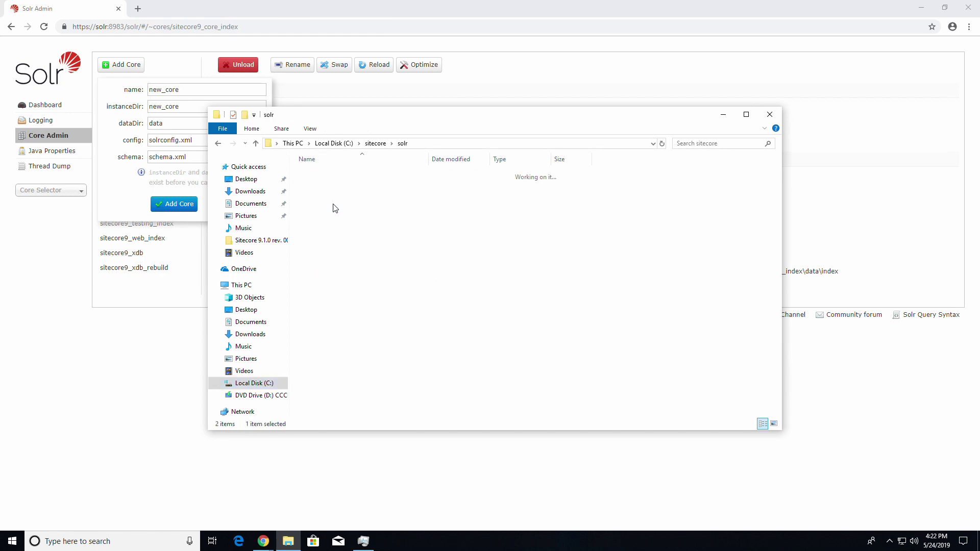
double_click(334, 185)
double_click(323, 238)
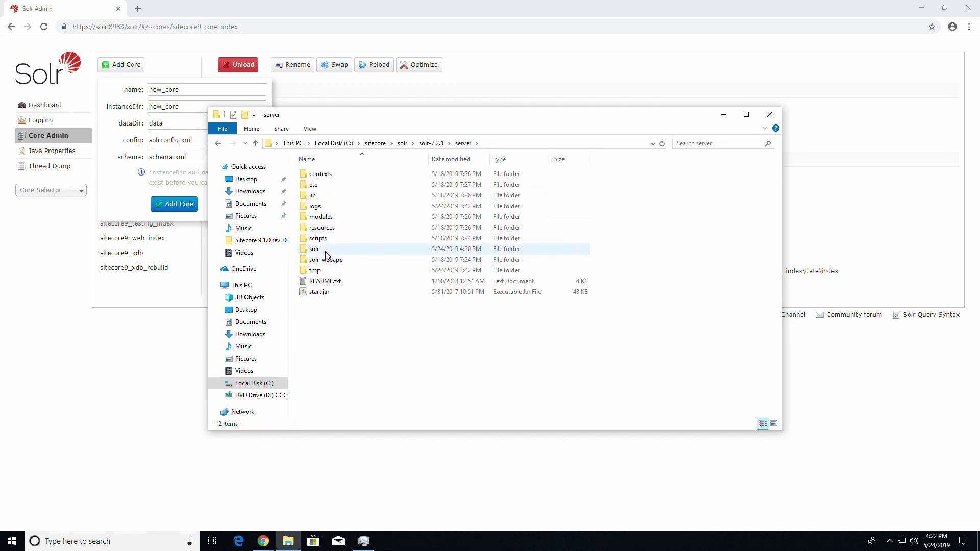
double_click(325, 251)
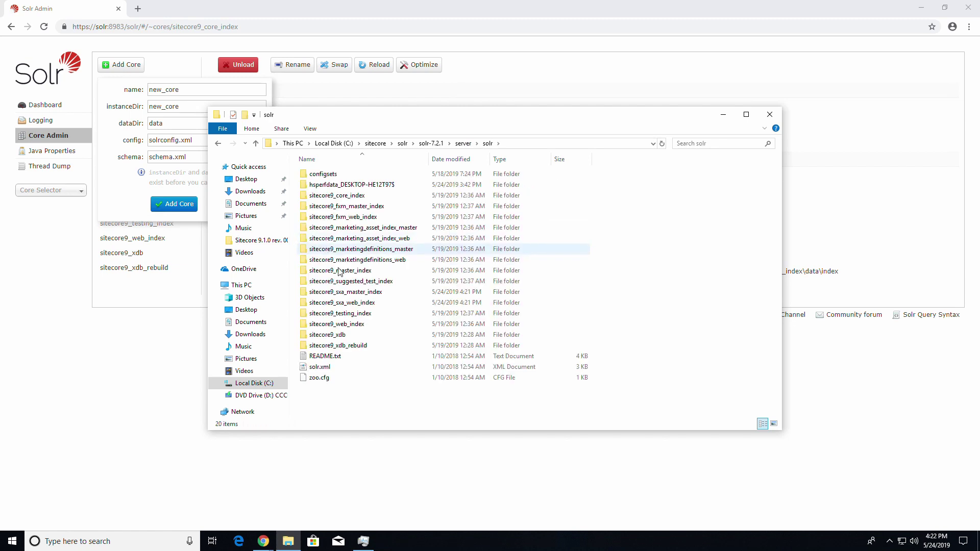
Add core sitecore9_sxa_master_index, using the copied folder name for name and instanceDir
click(347, 292)
key(F2)
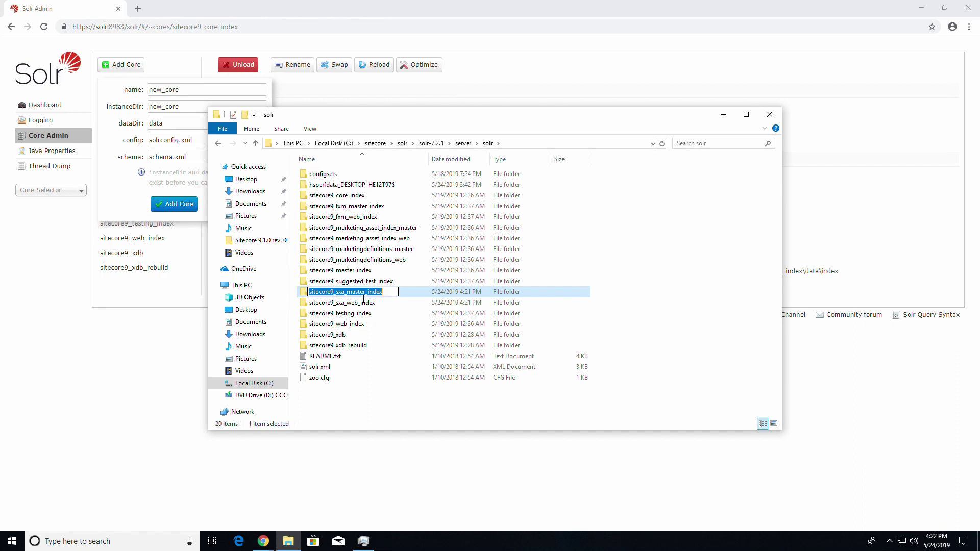
right_click(360, 296)
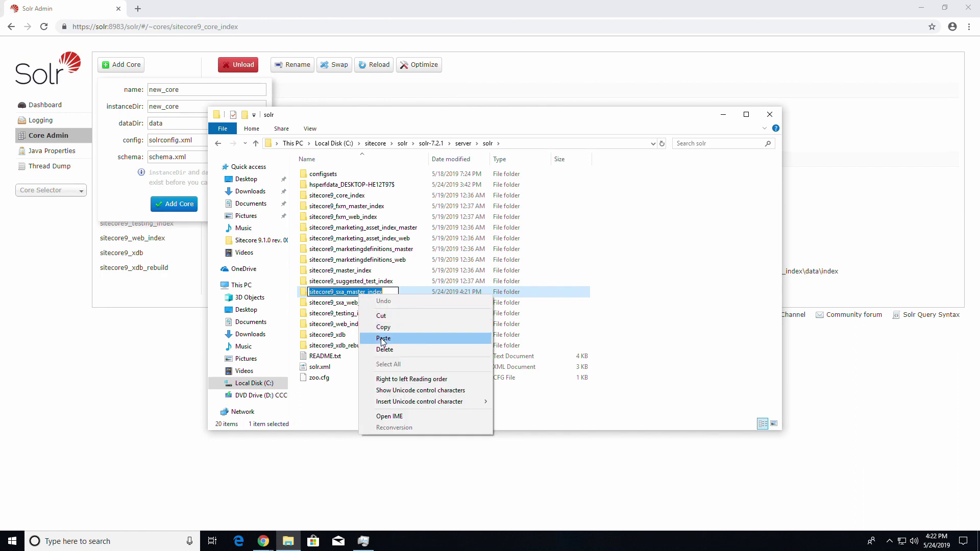
click(384, 328)
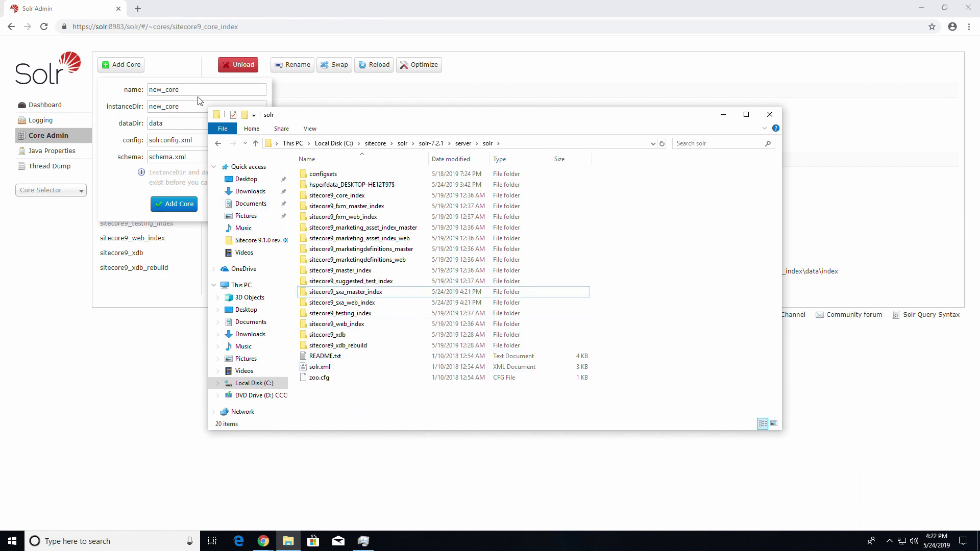
click(200, 96)
key(ctrl+a)
key(ctrl+v)
click(201, 109)
key(ctrl+a)
key(ctrl+v)
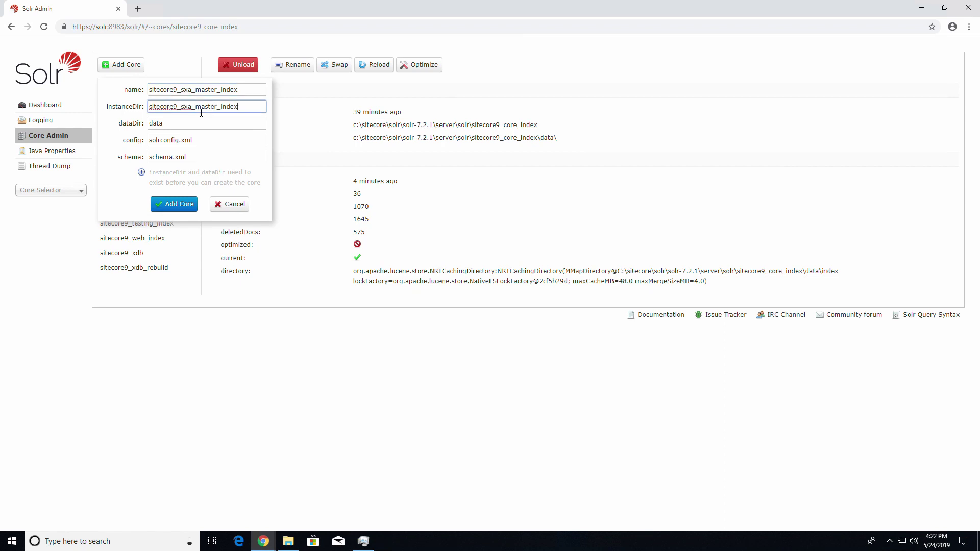
click(190, 204)
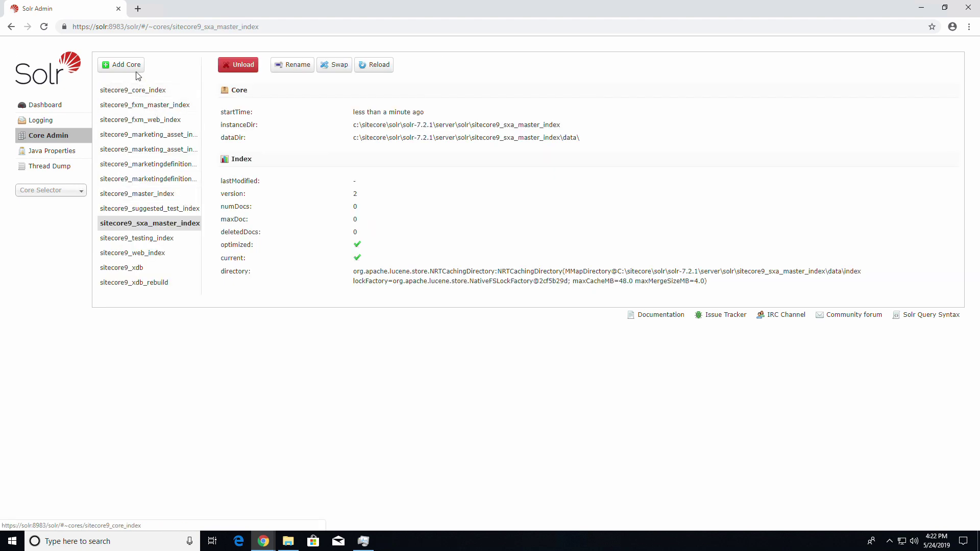
Copy the sitecore9_sxa_web_index folder name from File Explorer
key(alt+Tab)
click(358, 304)
key(F2)
right_click(362, 308)
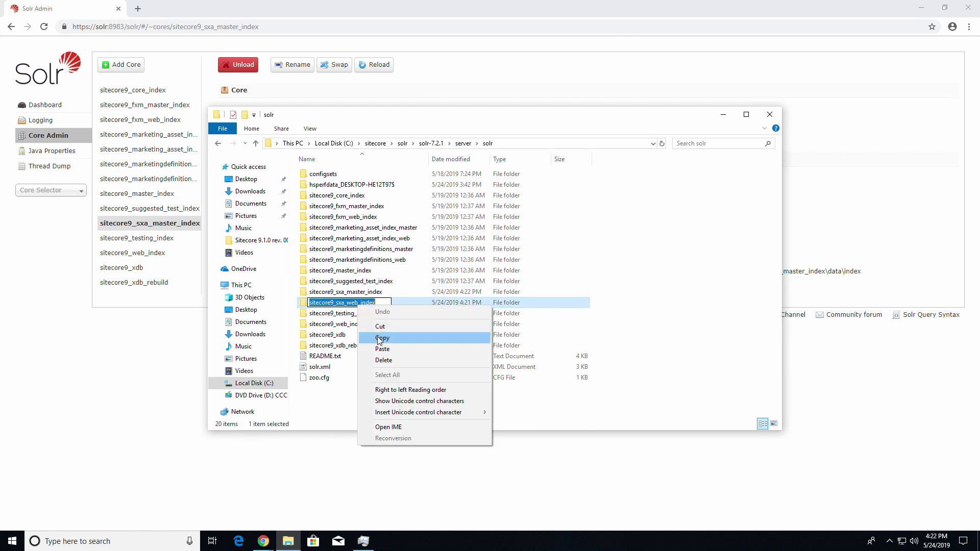
click(380, 337)
click(336, 405)
Add core sitecore9_sxa_web_index with that name as both name and instanceDir
click(166, 372)
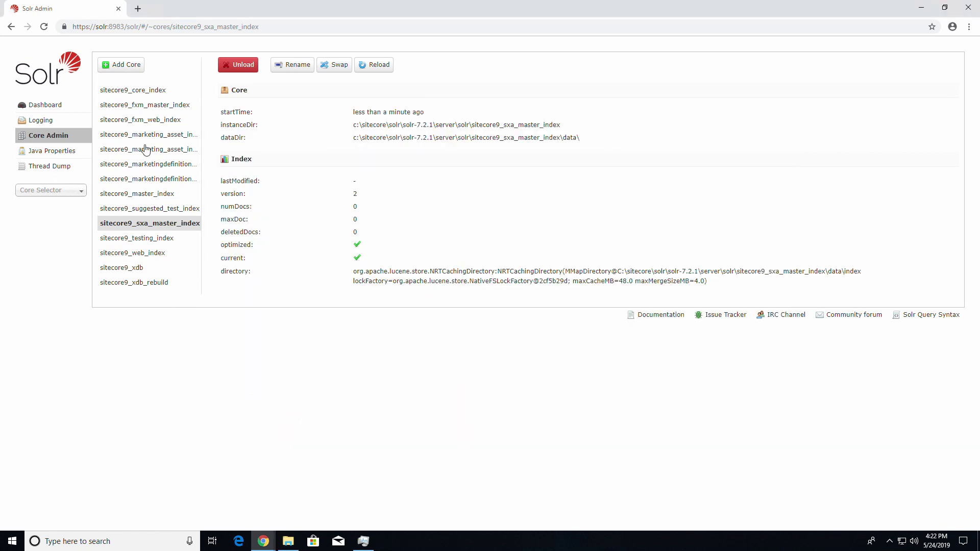
click(125, 64)
click(207, 90)
key(ctrl+a)
key(ctrl+v)
click(207, 106)
key(ctrl+a)
key(ctrl+v)
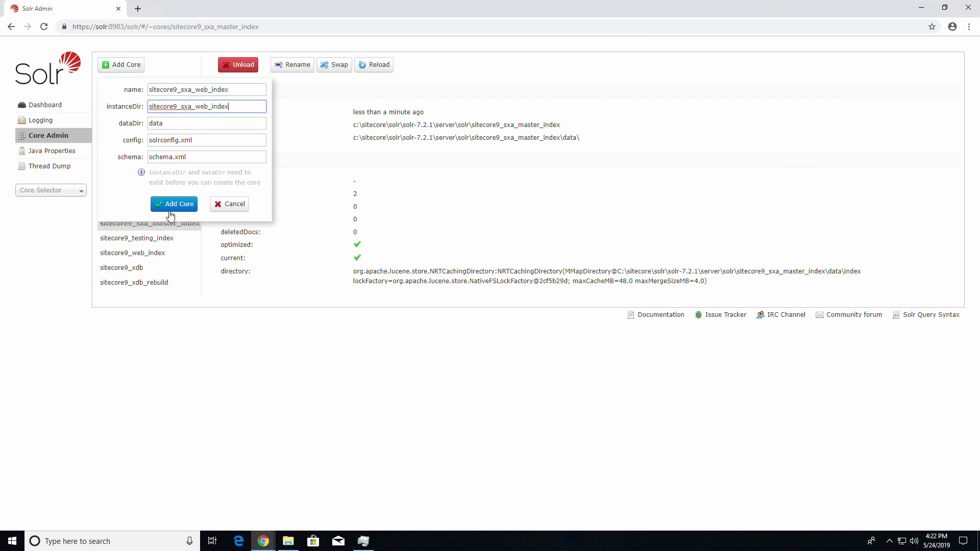
click(172, 209)
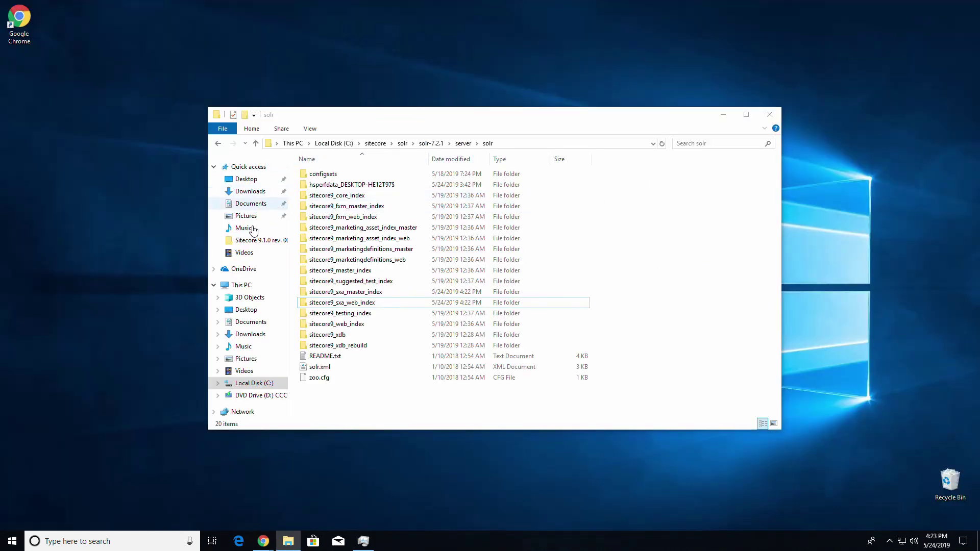
Browse to C:\inetpub\wwwroot\sitecore9.sc\App_Config\Modules\SXA\Z.Foundation.Overrides
click(254, 384)
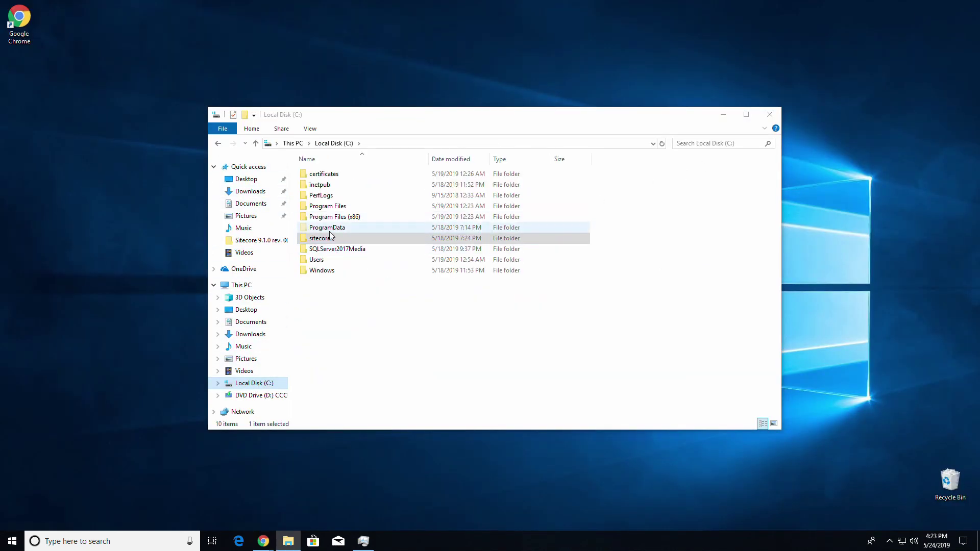
double_click(327, 185)
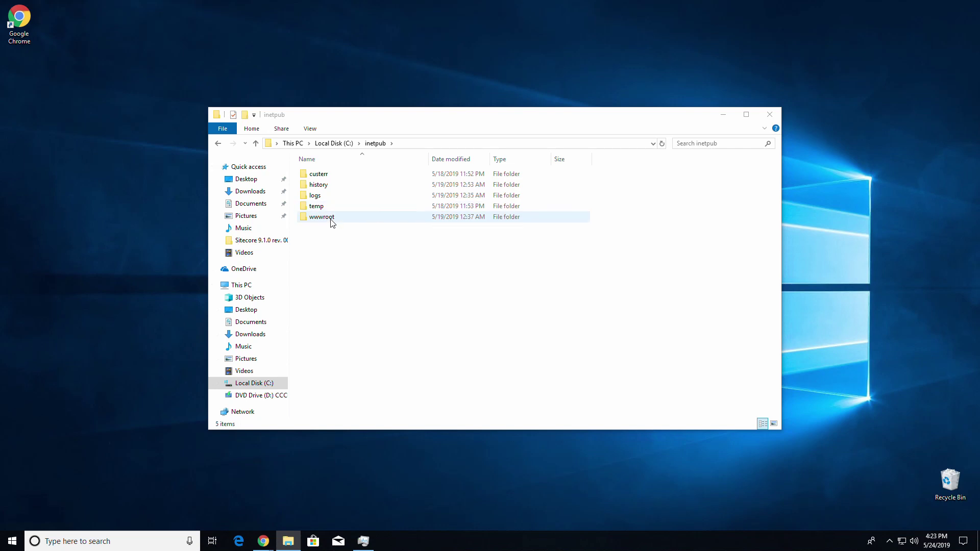
double_click(331, 220)
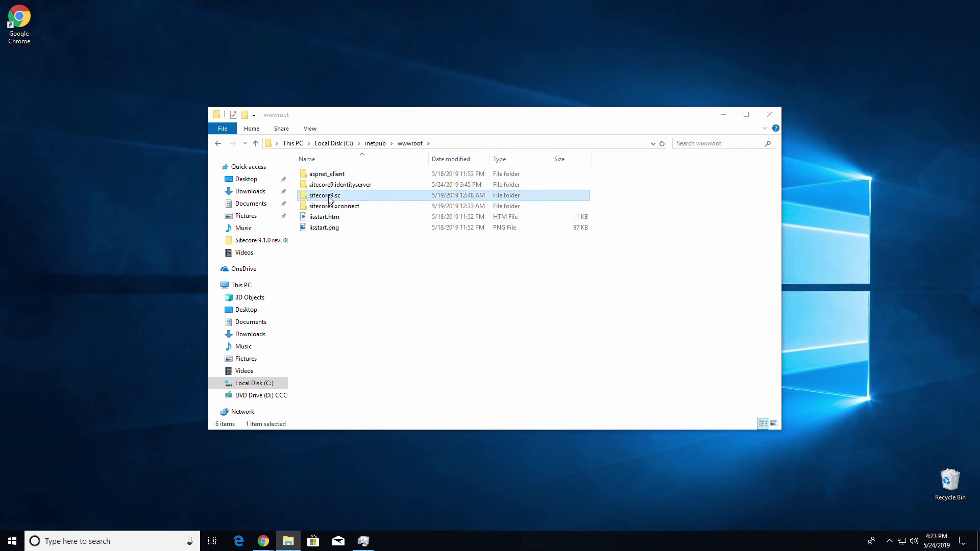
double_click(328, 196)
double_click(332, 197)
double_click(335, 197)
double_click(334, 178)
click(339, 195)
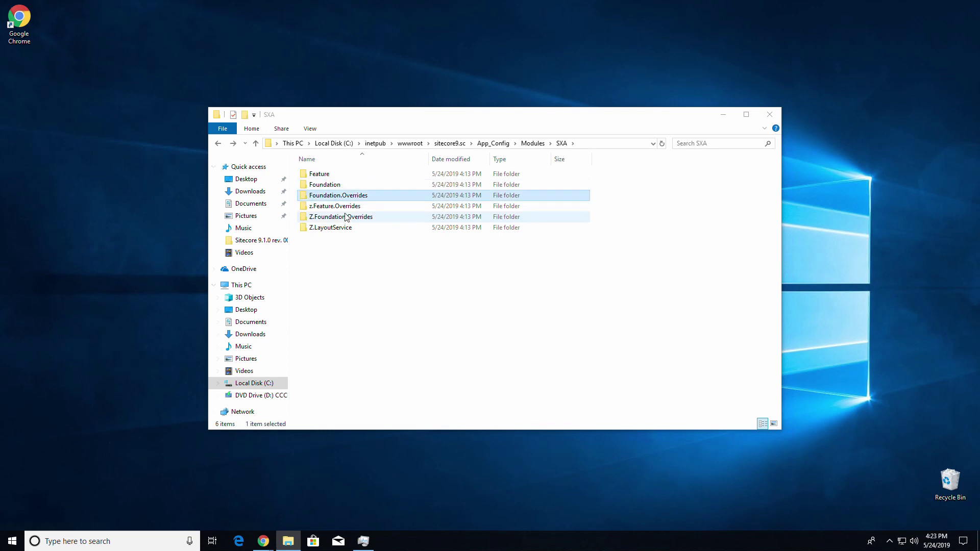
double_click(350, 217)
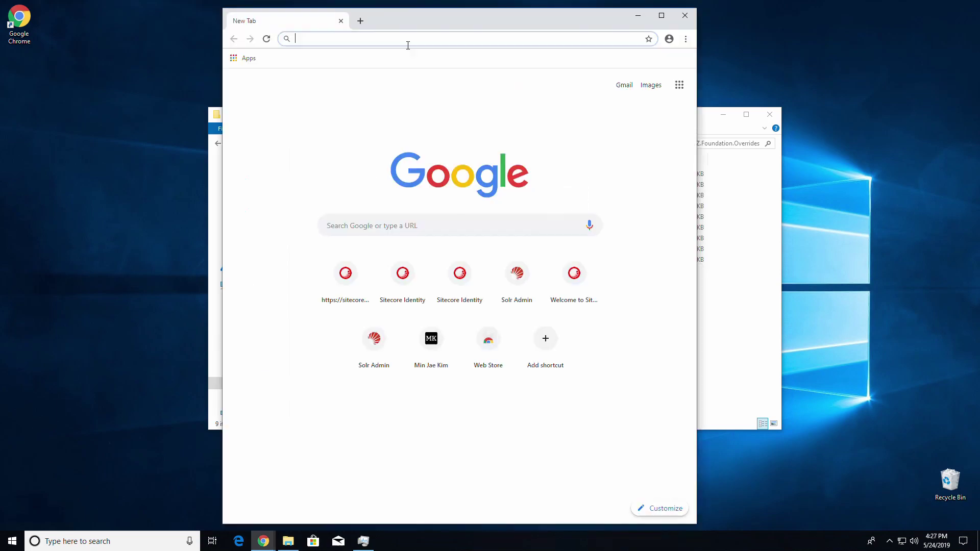
Download a Ninite installer with only Visual Studio Code, run it, and close it when done
text(ninit)
key(Return)
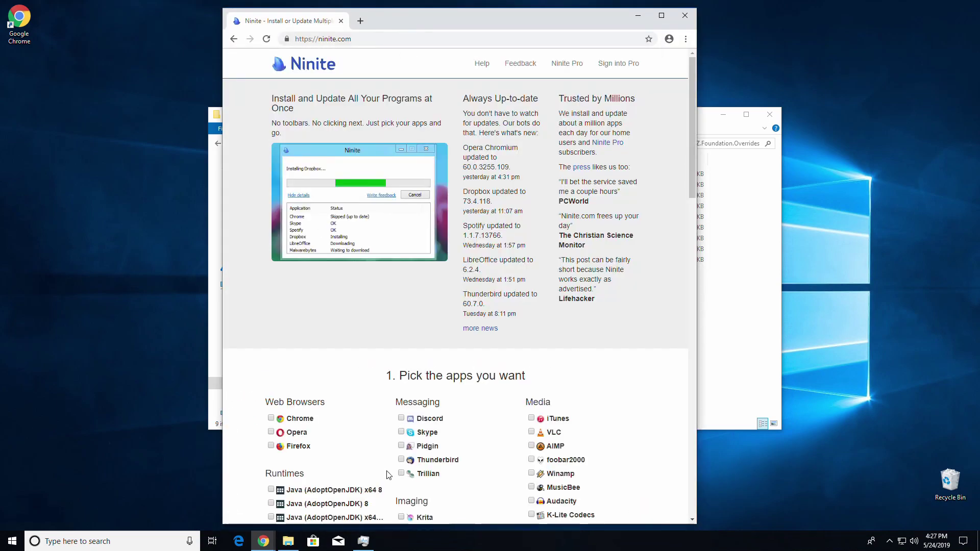
scroll(371, 439, down, 8)
scroll(371, 438, down, 5)
click(423, 405)
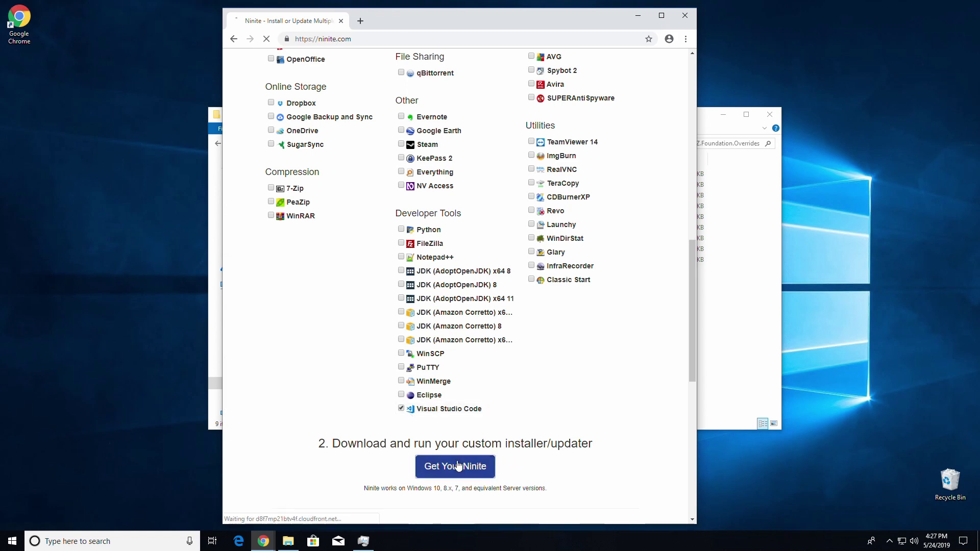
click(459, 465)
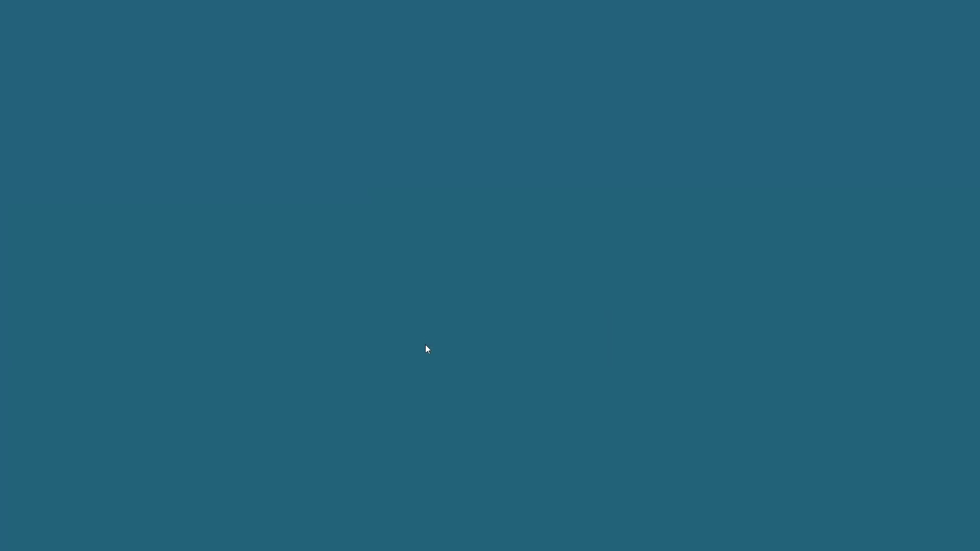
click(427, 349)
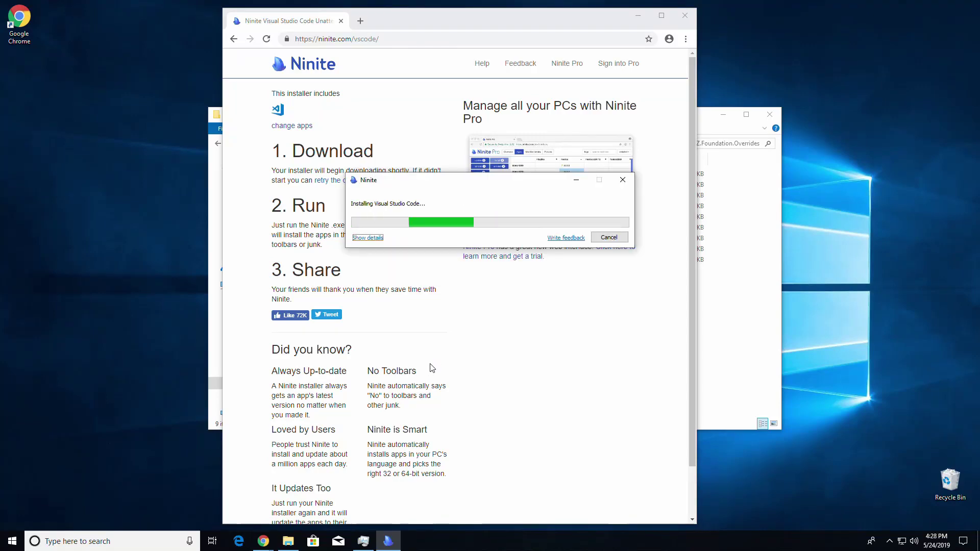
click(638, 16)
Open Sitecore.XA.Foundation.Search.Solr.config in Visual Studio Code, maximized
right_click(314, 238)
click(501, 330)
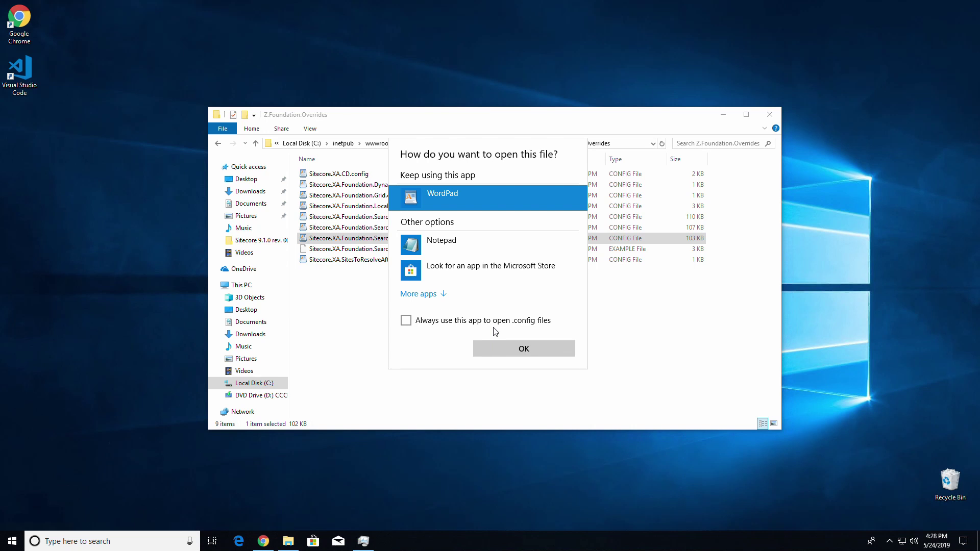
click(429, 294)
scroll(453, 286, down, 2)
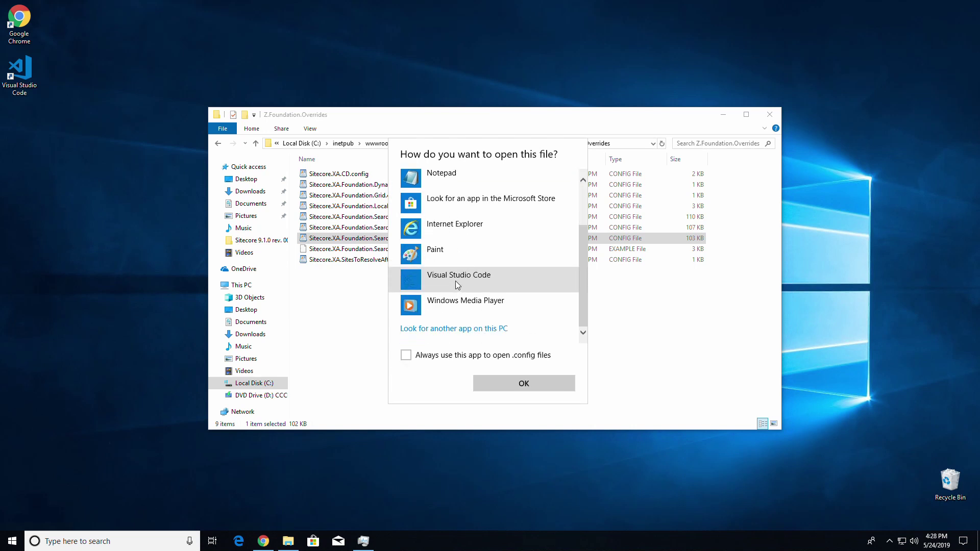
double_click(456, 281)
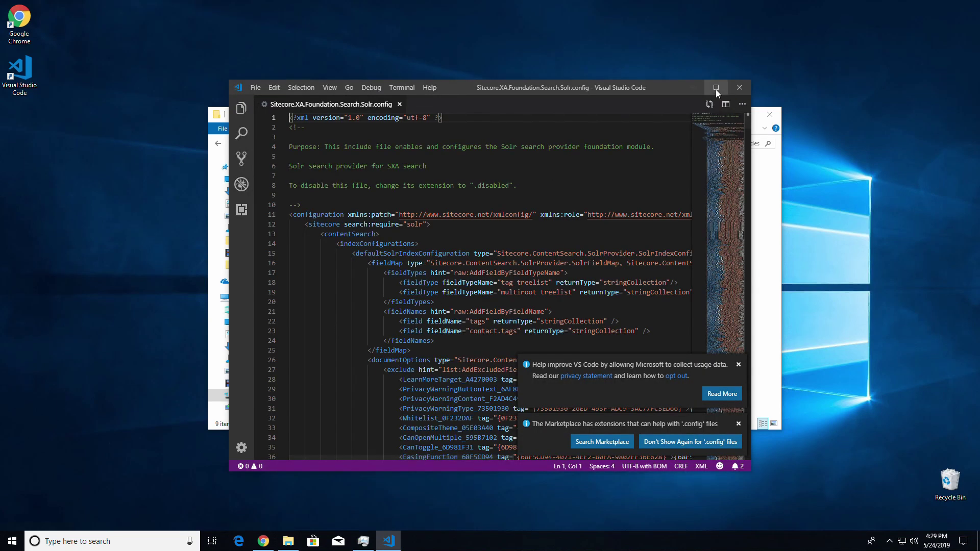
click(715, 88)
Search the config for sitecore_sxa_master and place the caret in its core value
click(429, 248)
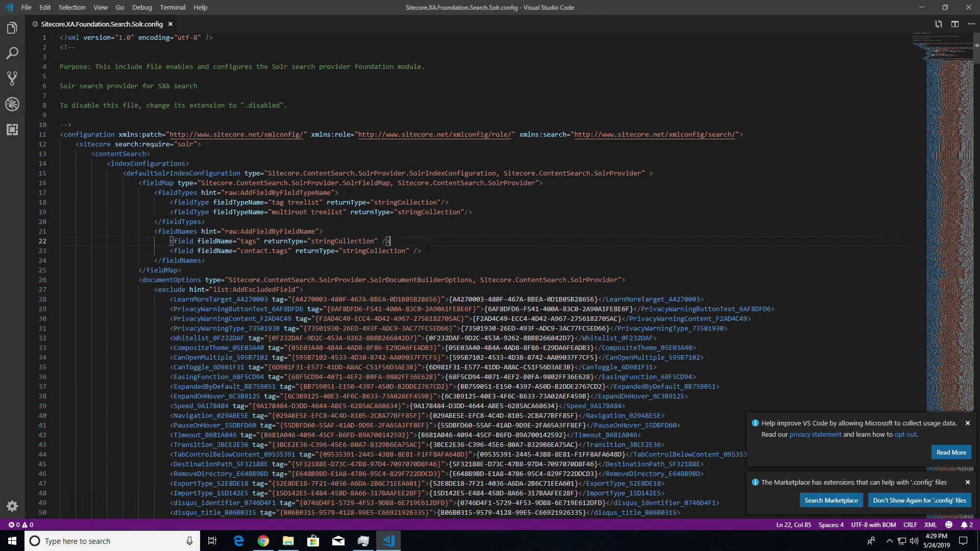
key(ctrl+f)
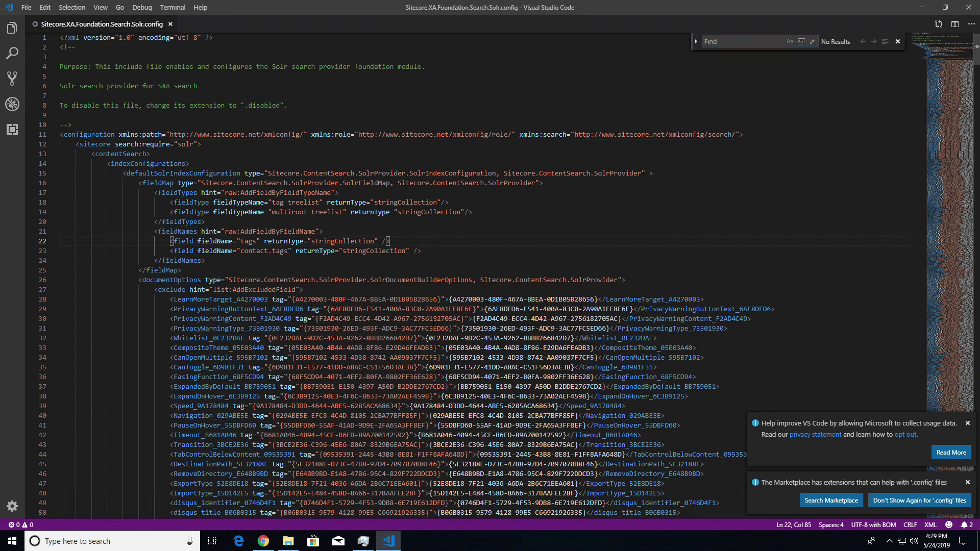
text(sitecore_sxa)
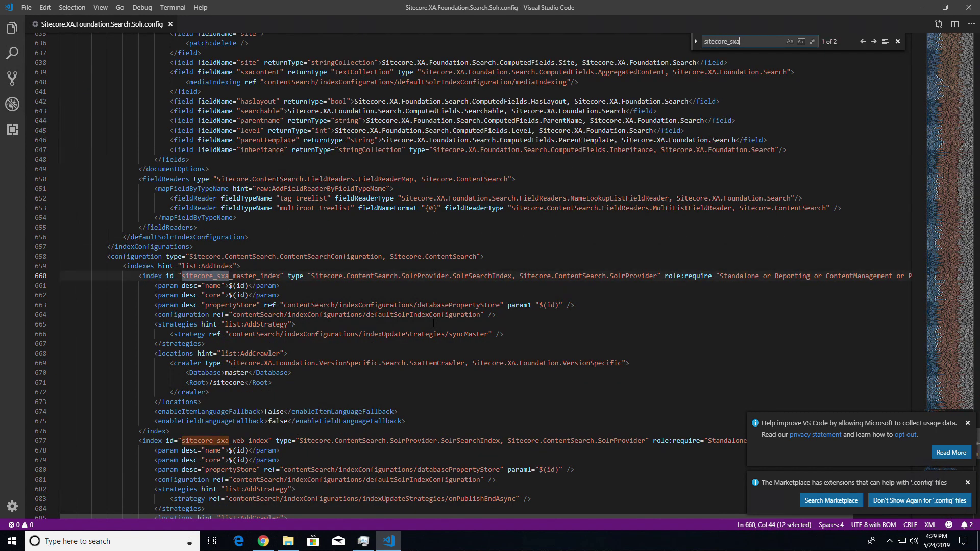
text(_master)
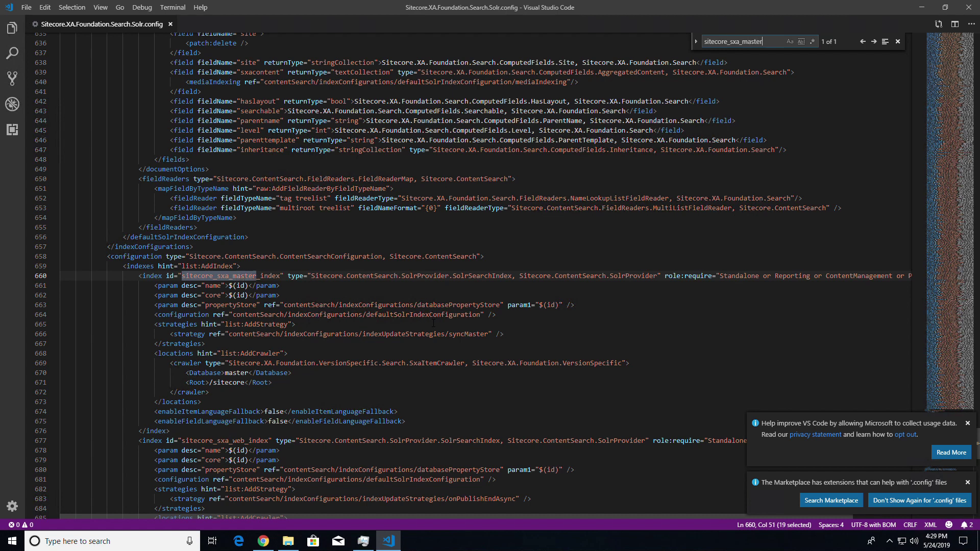
scroll(352, 298, down, 1)
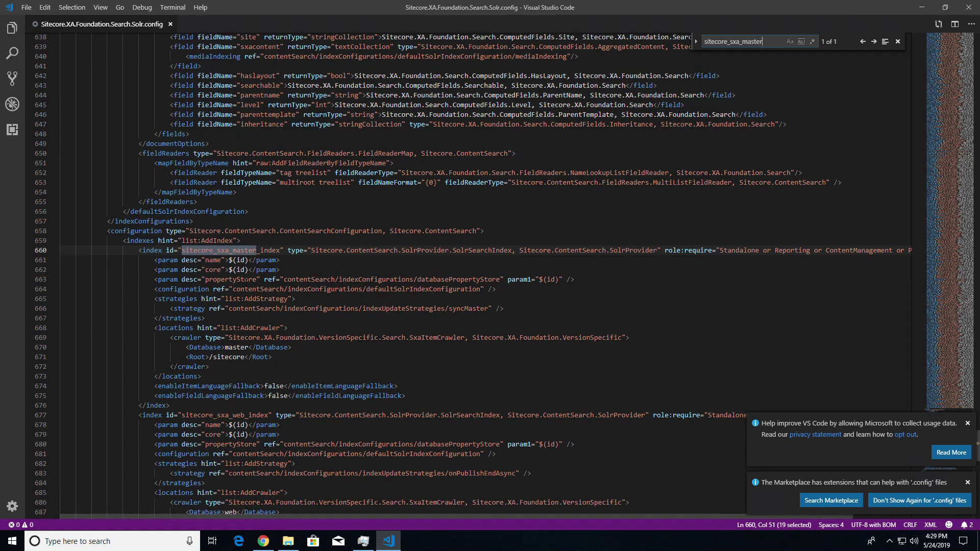
click(250, 270)
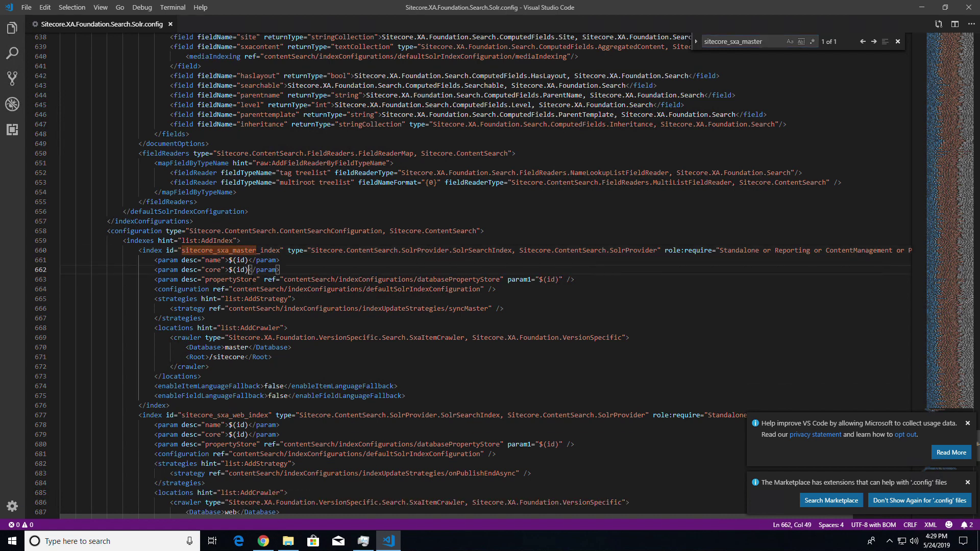
click(263, 541)
text(https://s)
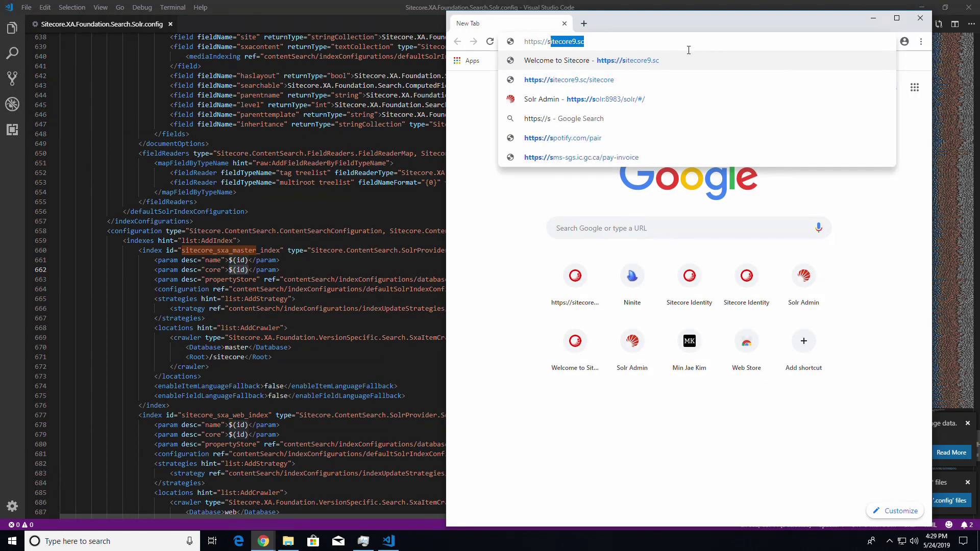
text(olr)
Replace the master index core's $(id) with sitecore9_sxa_master_index copied from Solr Core Admin
key(Down)
key(Return)
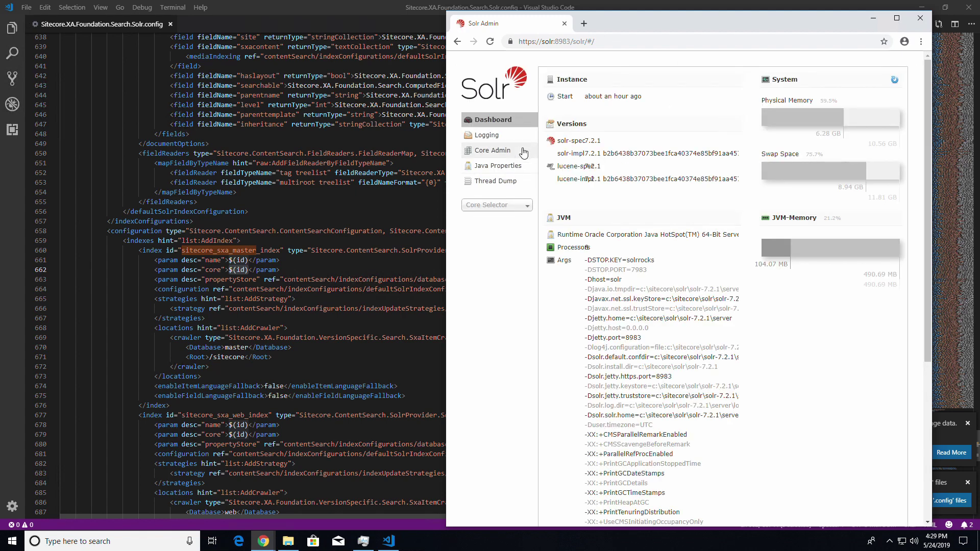
click(521, 152)
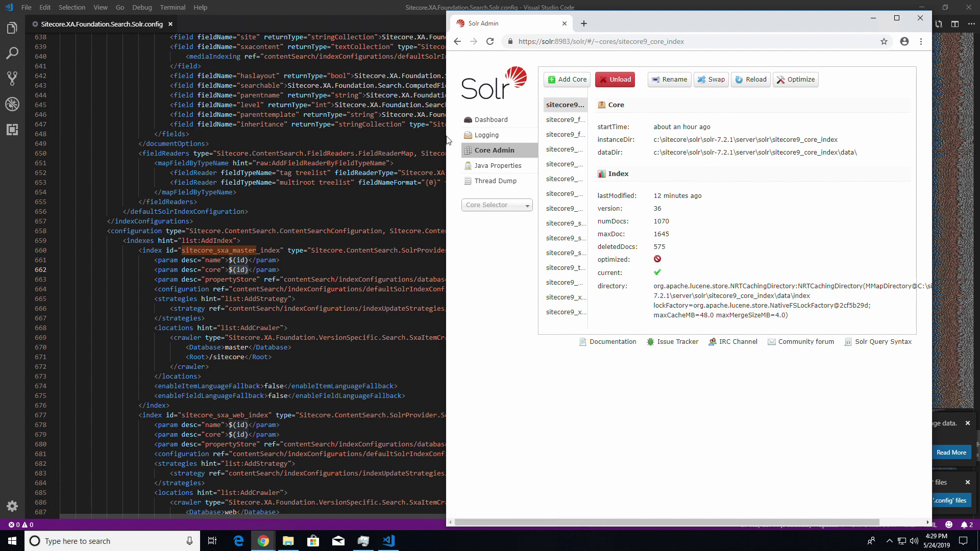
drag(437, 138, 217, 139)
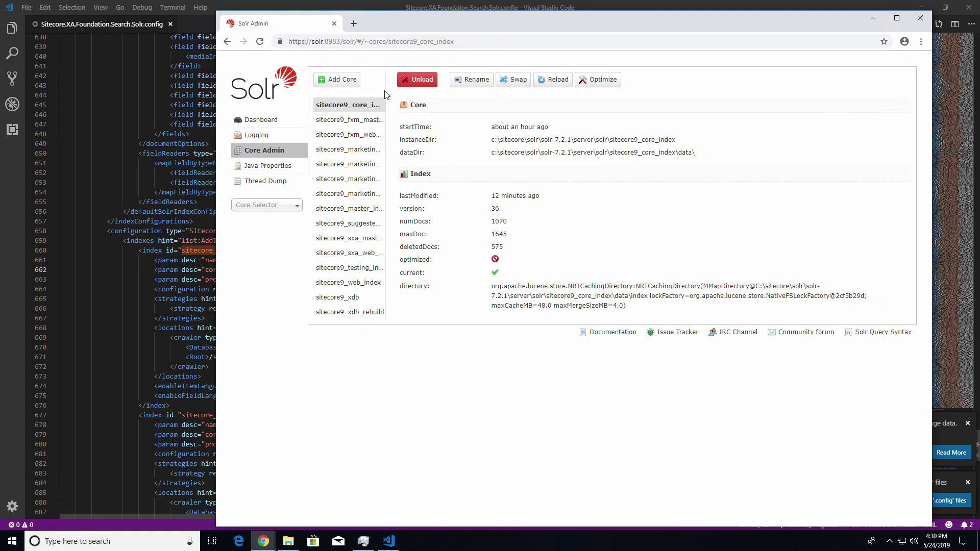
click(340, 238)
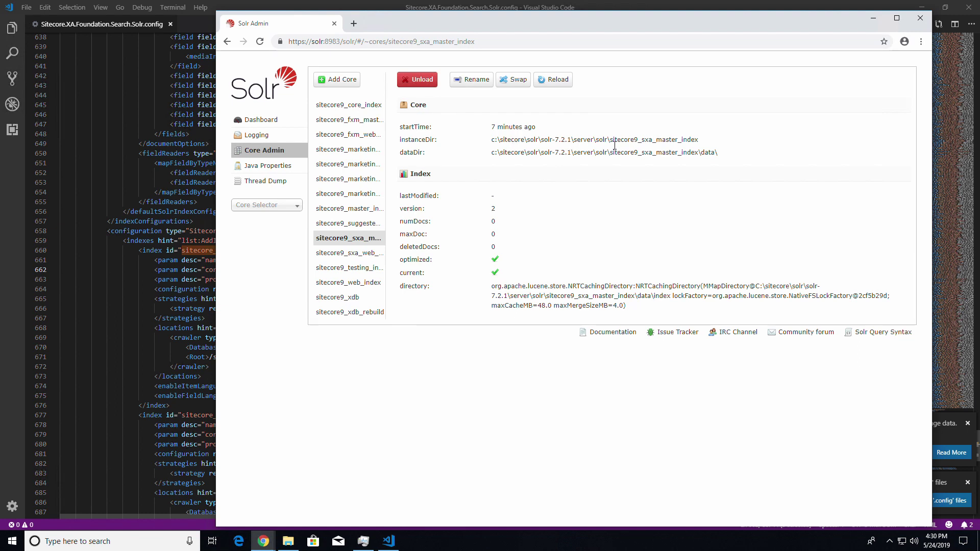
drag(610, 141, 712, 145)
key(ctrl+c)
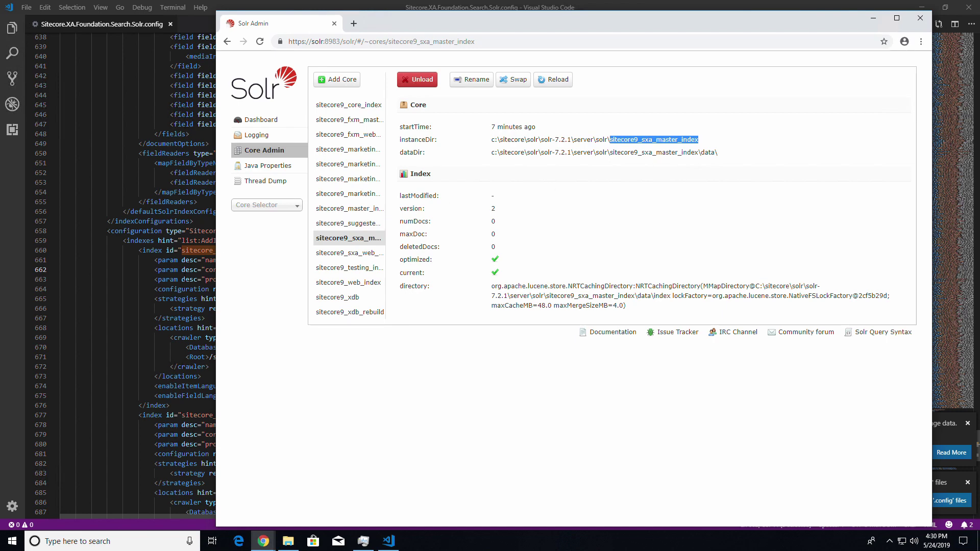
click(182, 269)
drag(228, 270, 251, 271)
key(ctrl+v)
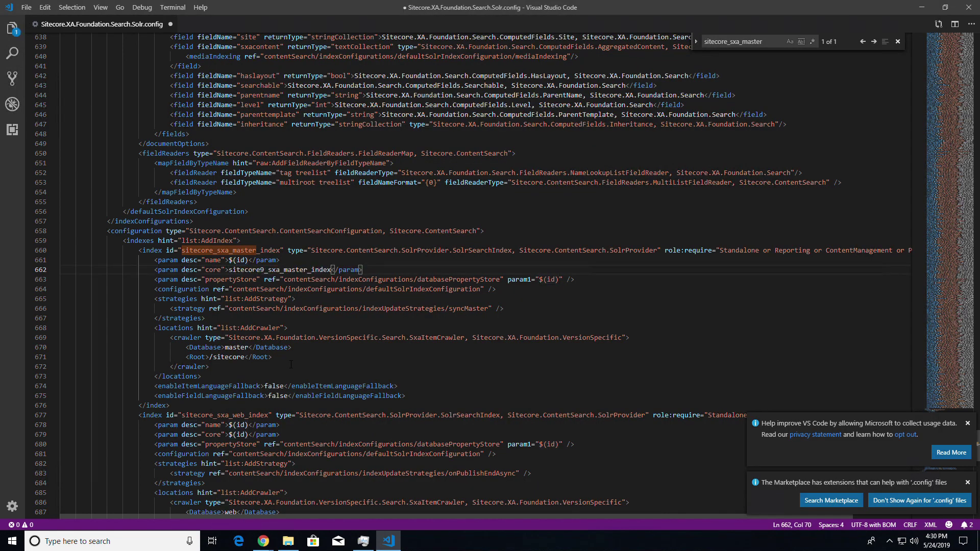
Replace the web index core's $(id) with sitecore9_sxa_web_index and save, retrying as admin
key(alt+Tab)
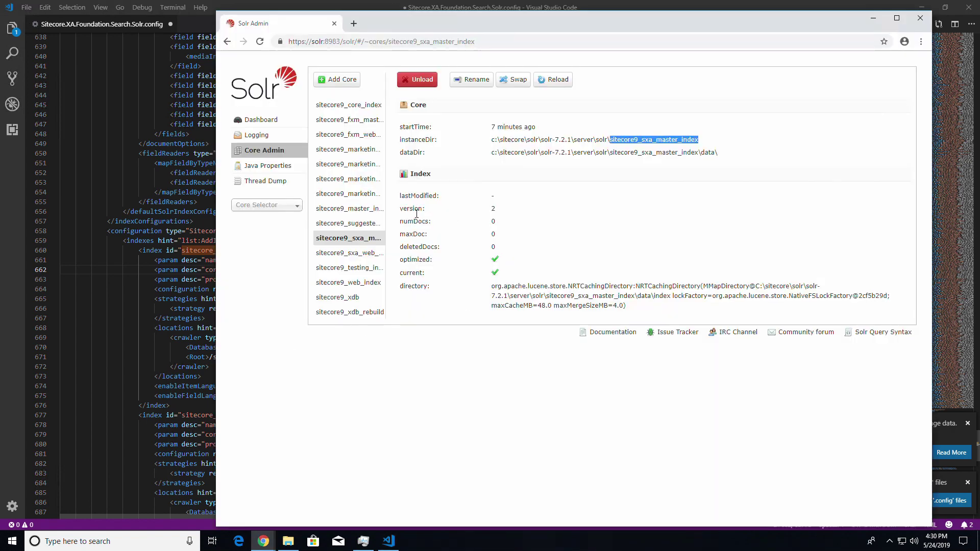
click(352, 253)
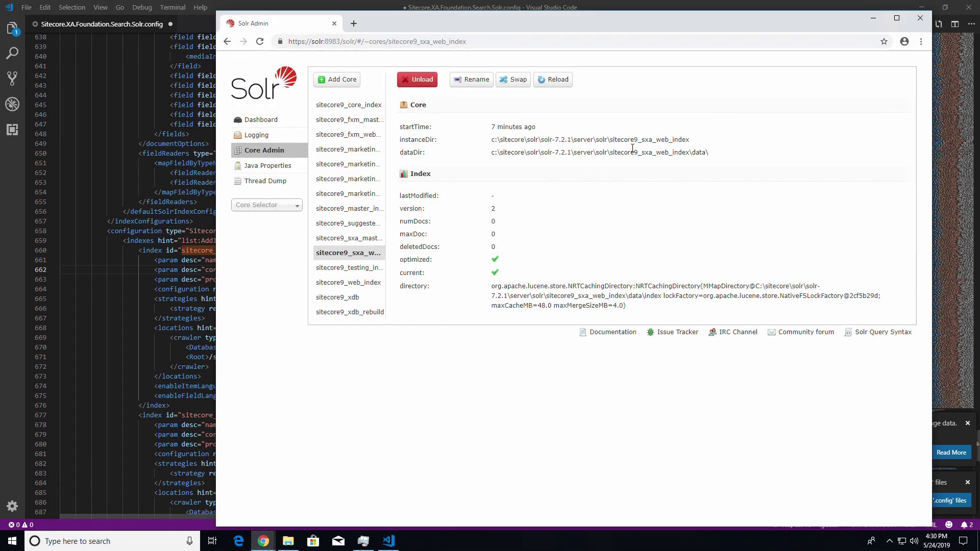
drag(610, 140, 697, 144)
key(ctrl+c)
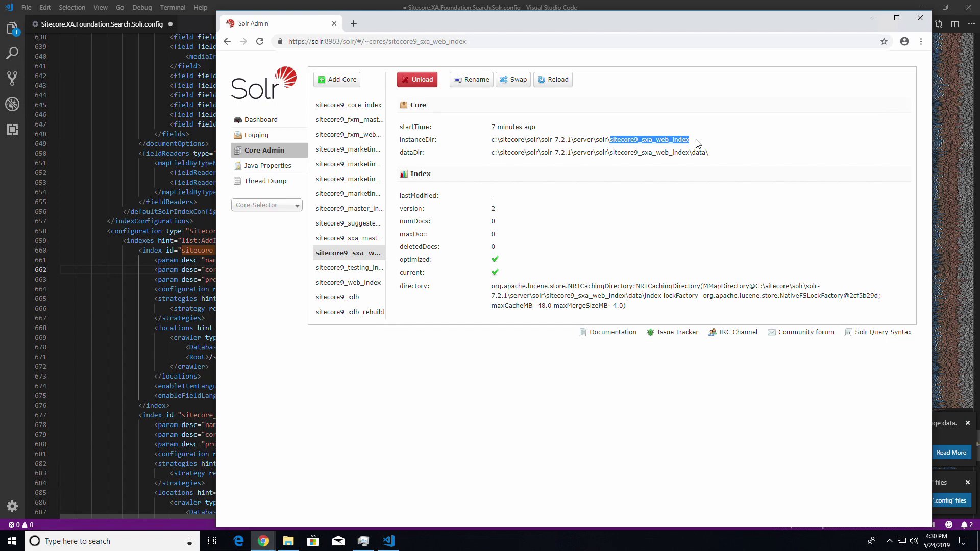
key(alt+Tab)
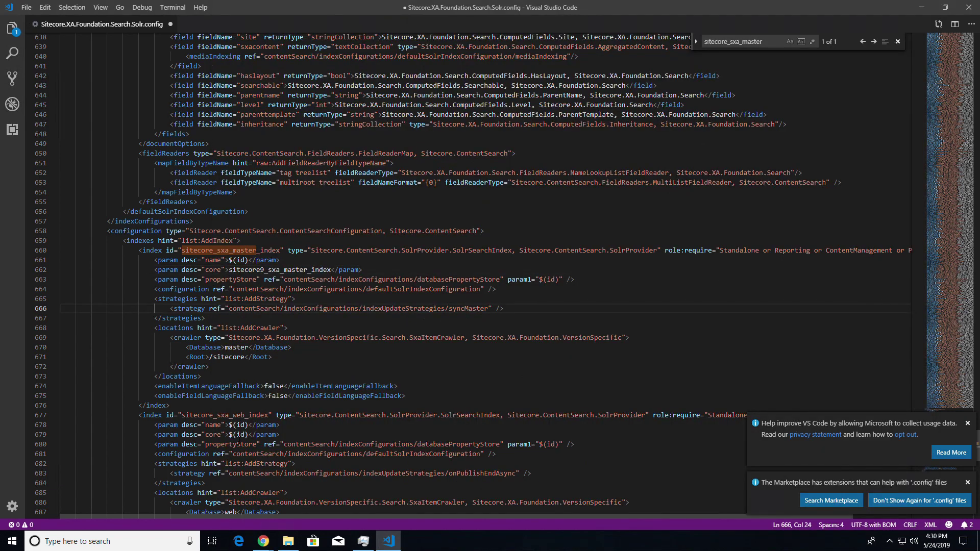
drag(229, 434, 250, 434)
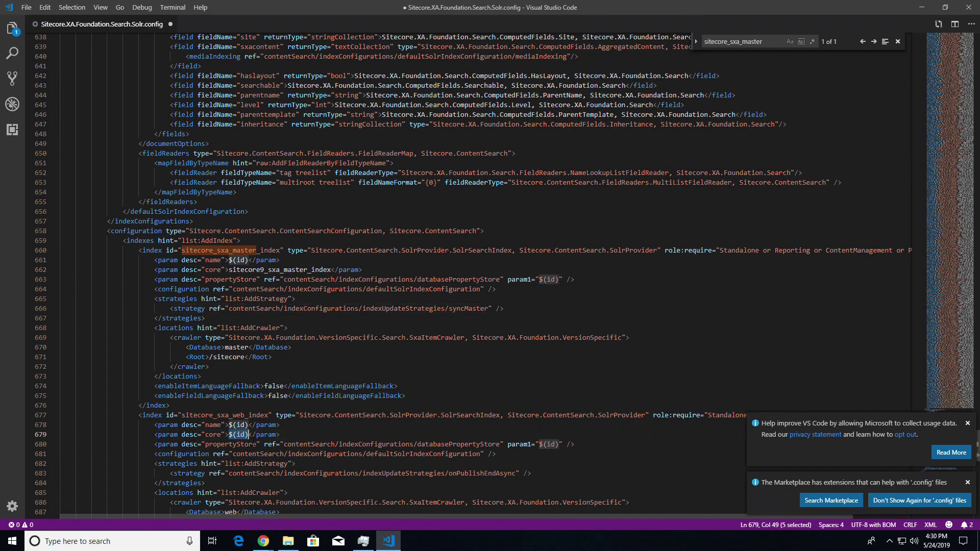
key(ctrl+v)
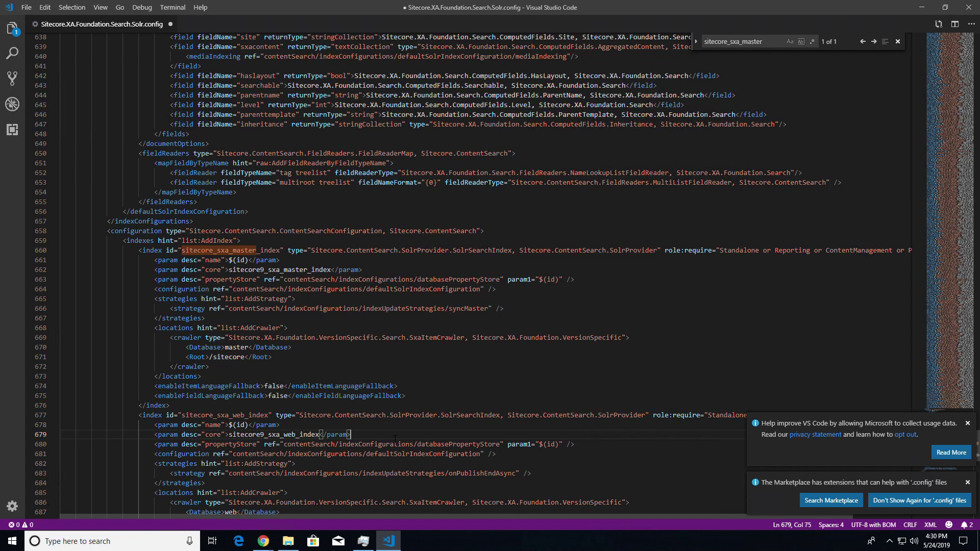
key(ctrl+s)
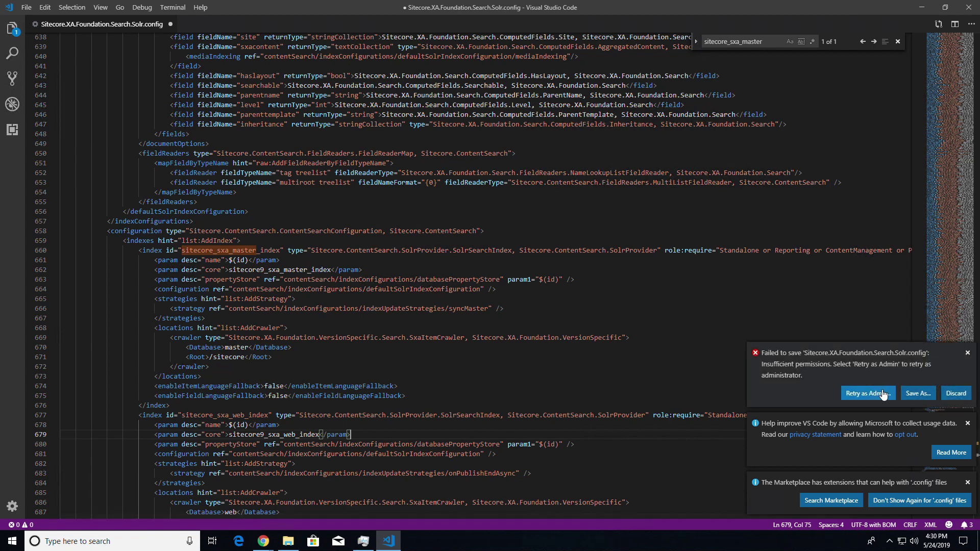
click(879, 394)
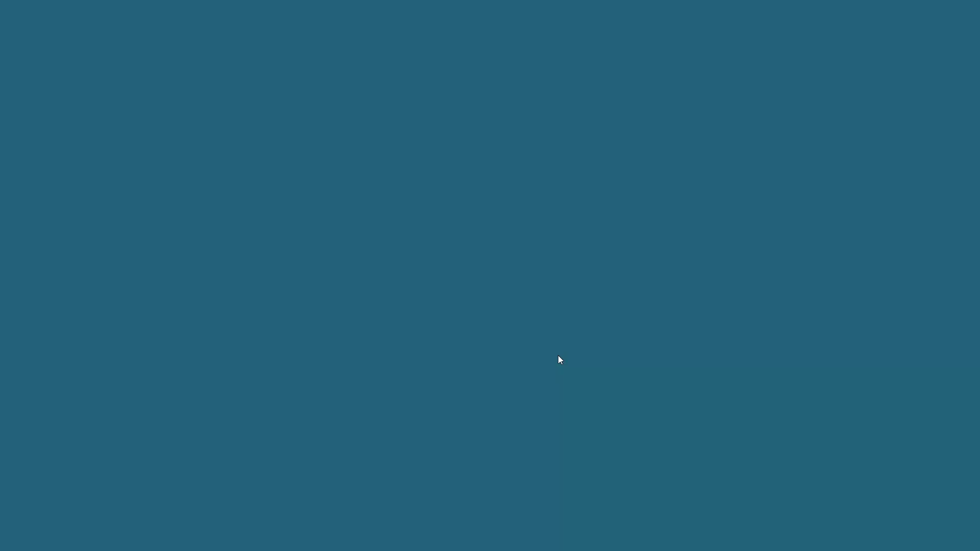
Approve the elevated save, close Visual Studio Code, and minimize Chrome and File Explorer
click(458, 335)
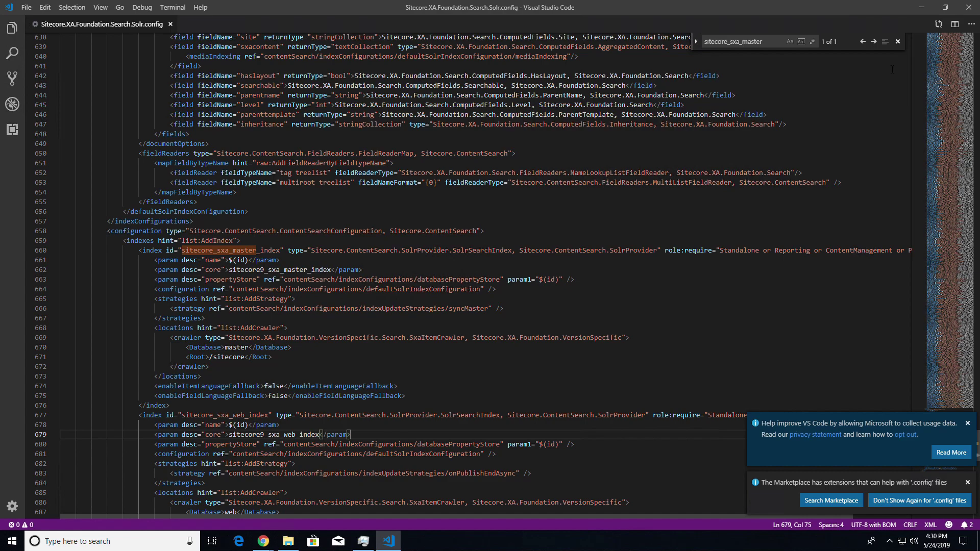
click(968, 7)
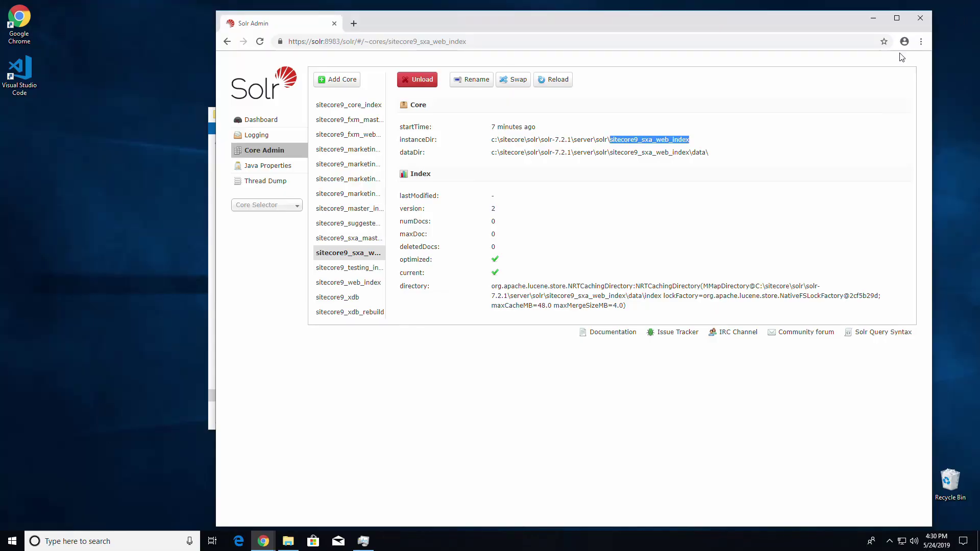
click(873, 18)
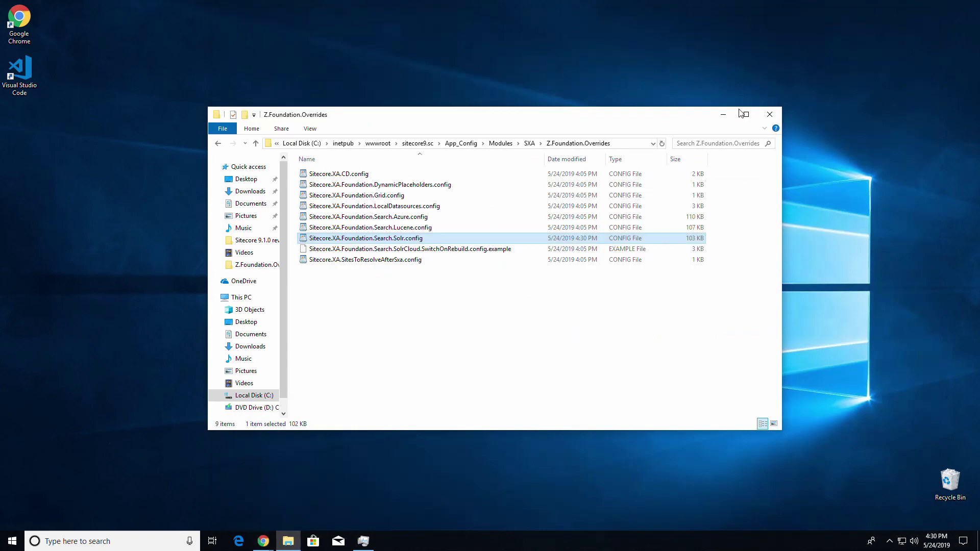
click(723, 114)
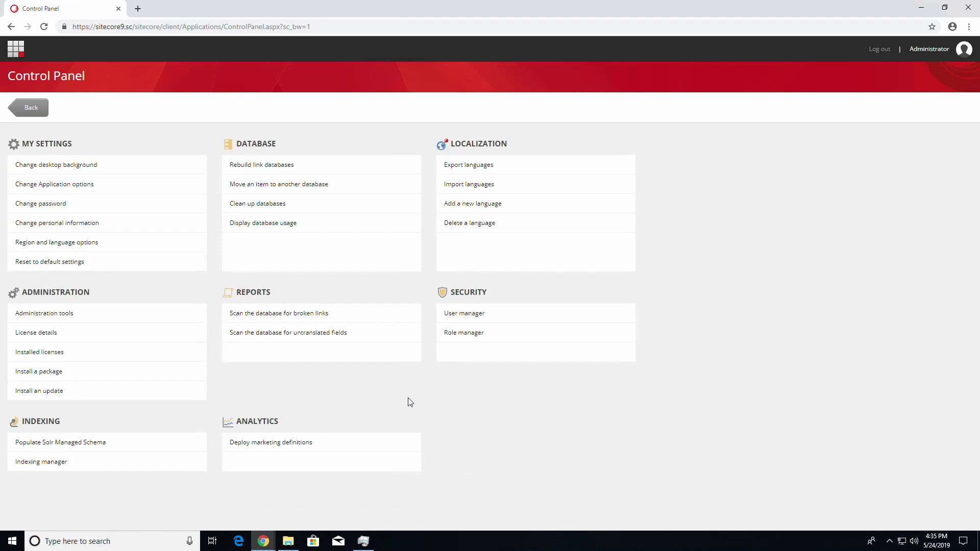
Clear all index selections, keep only the SXA indexes, and populate their Solr managed schema
click(104, 448)
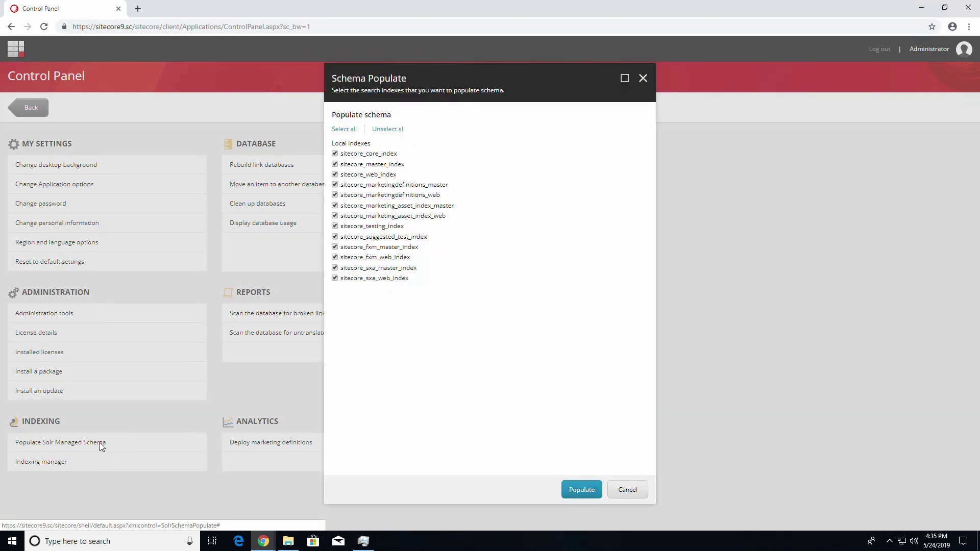
click(388, 130)
click(334, 268)
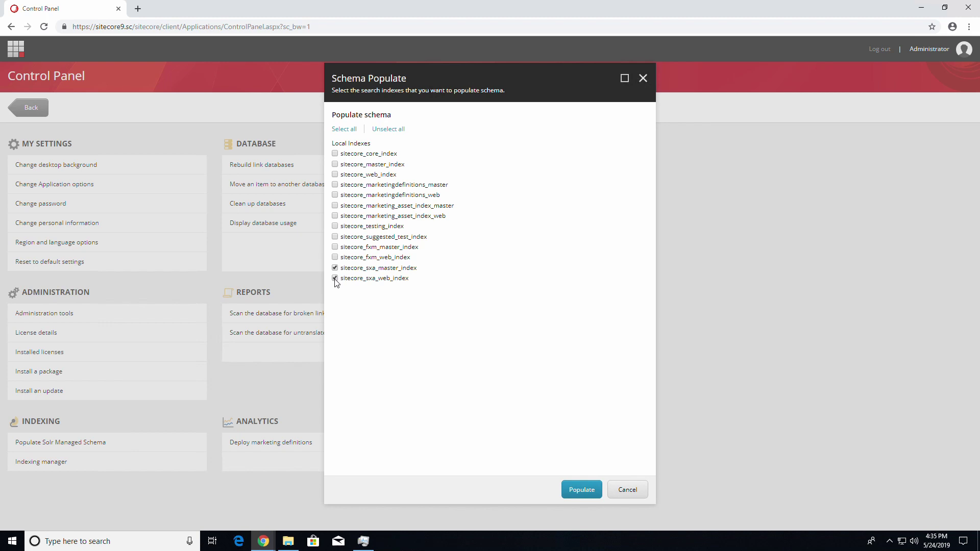
click(582, 489)
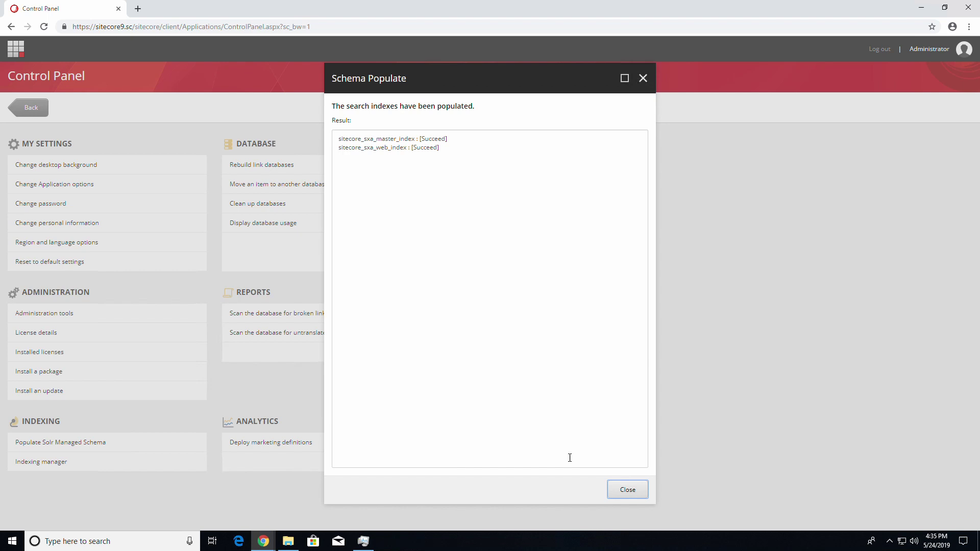
click(629, 491)
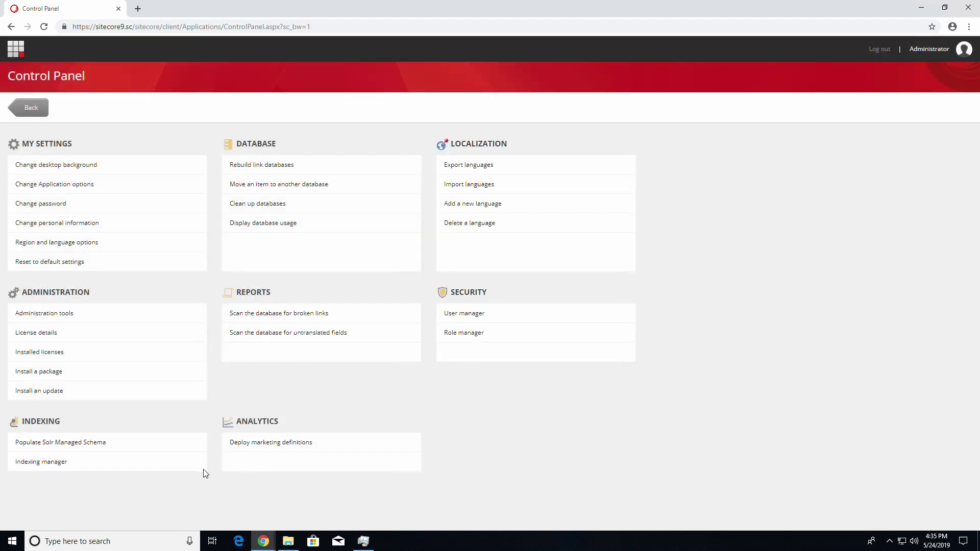
click(29, 465)
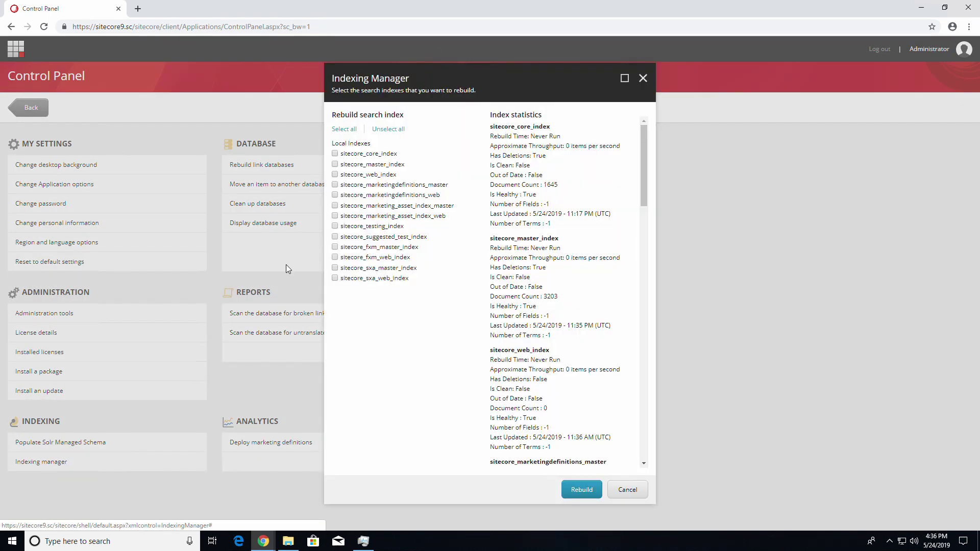
Rebuild sitecore_sxa_master_index and sitecore_sxa_web_index, then close the rebuild results
click(334, 268)
click(335, 279)
click(571, 490)
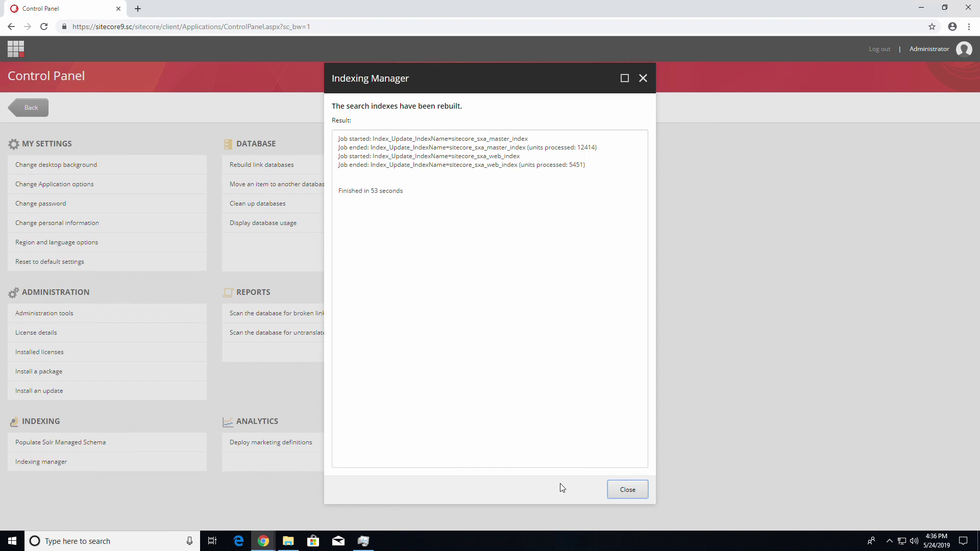
click(627, 494)
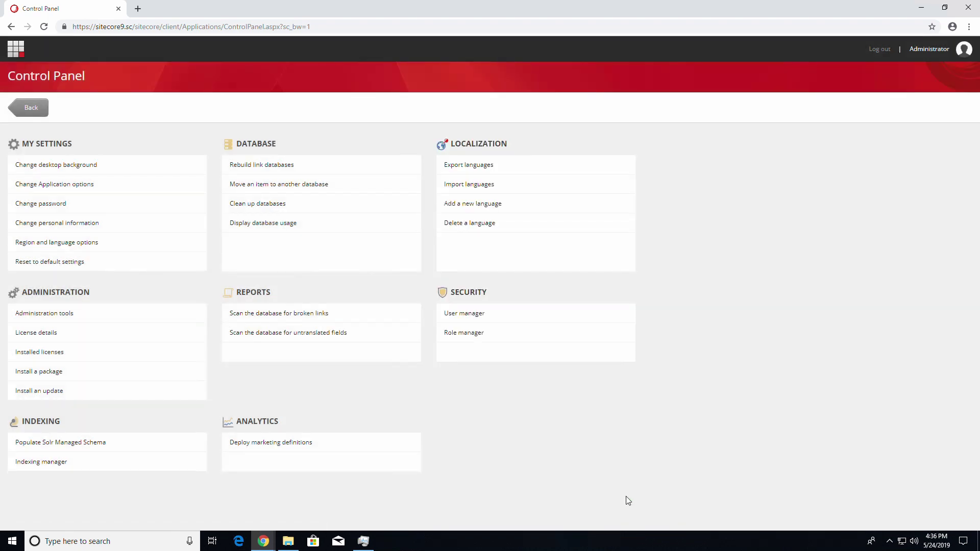
From the Launchpad, open the Content Editor and show the Content item's Insert options
click(31, 108)
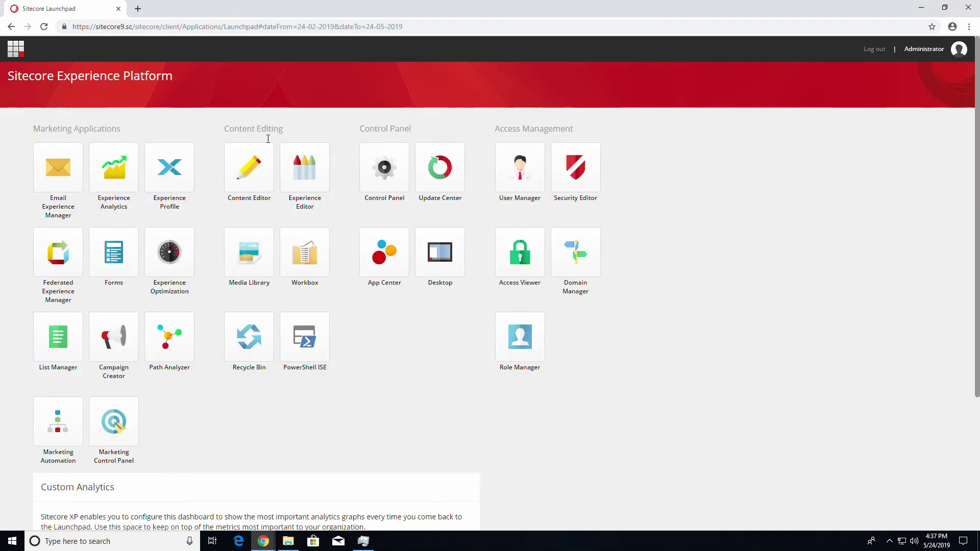
click(256, 163)
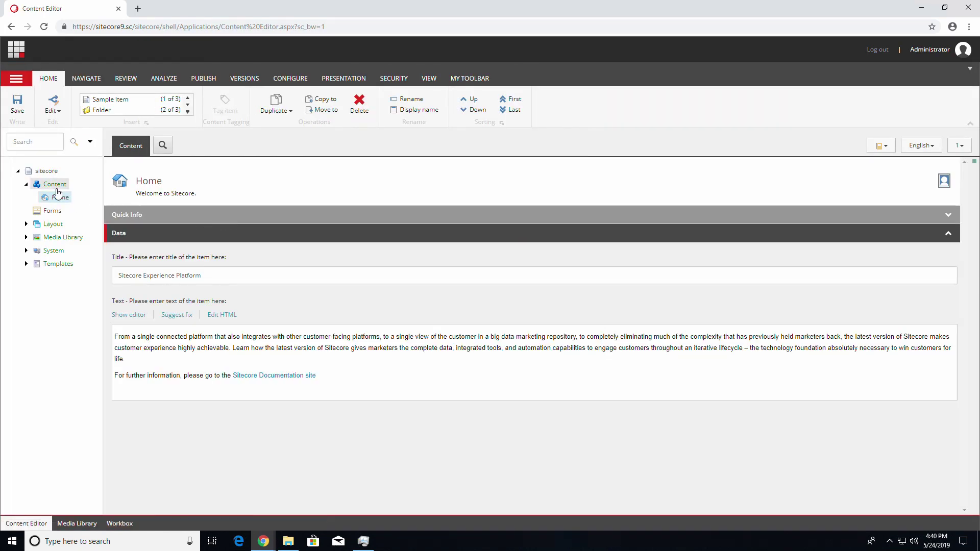
click(54, 186)
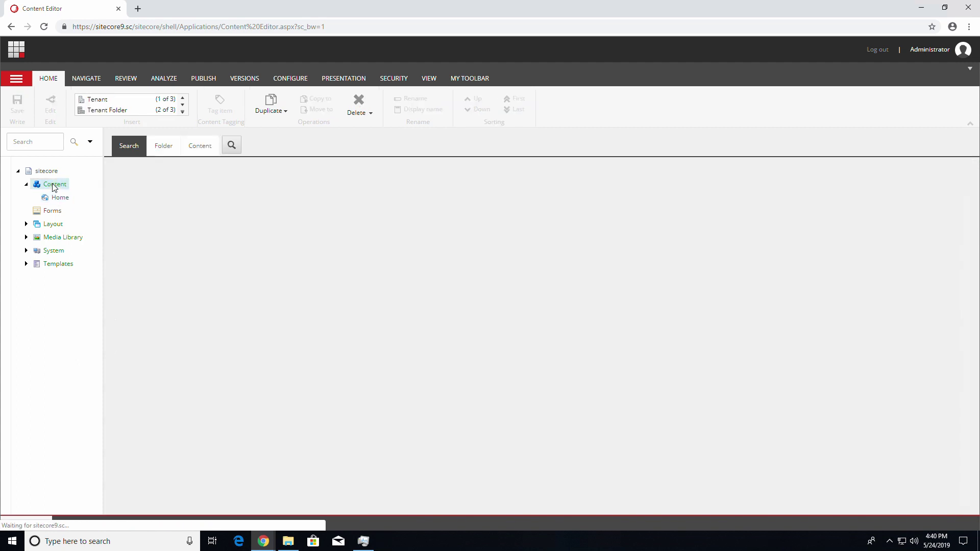
right_click(60, 186)
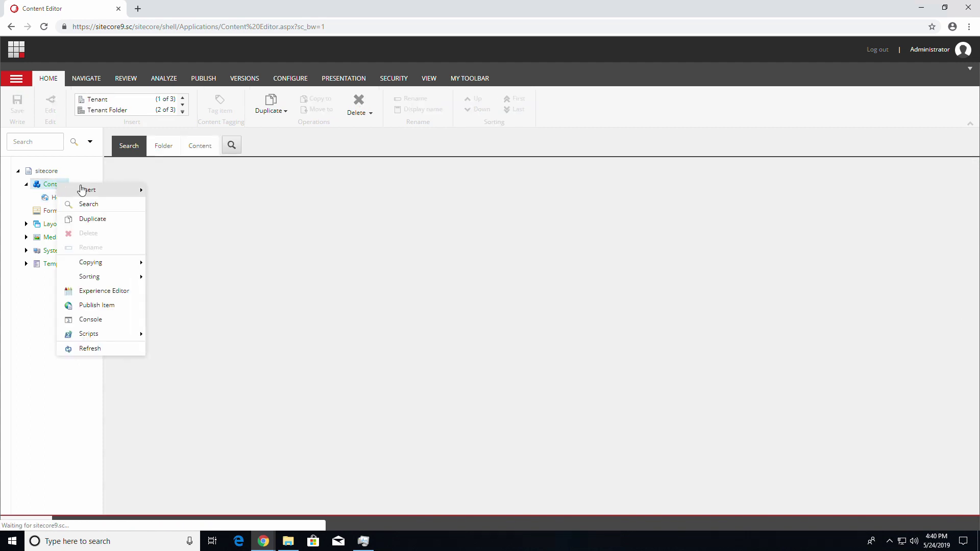
mouse_move(84, 191)
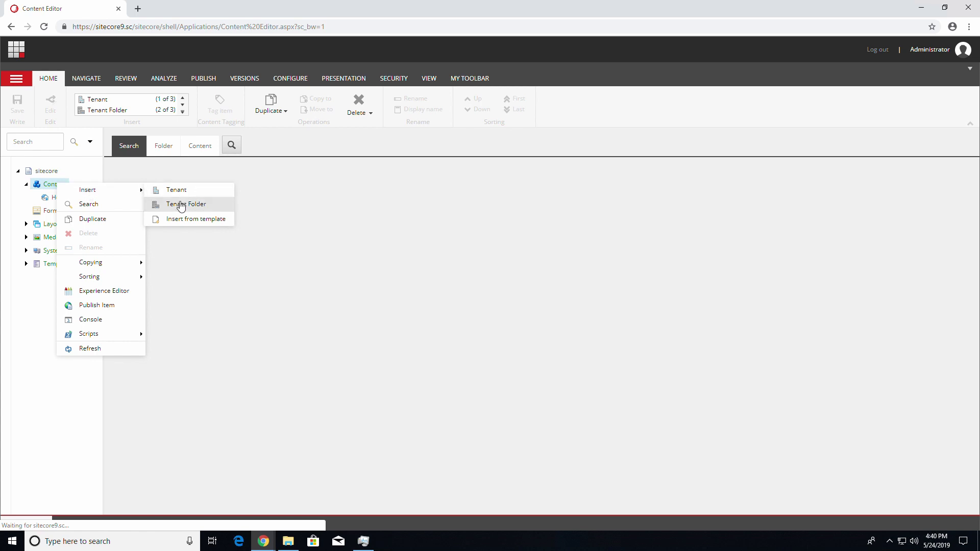